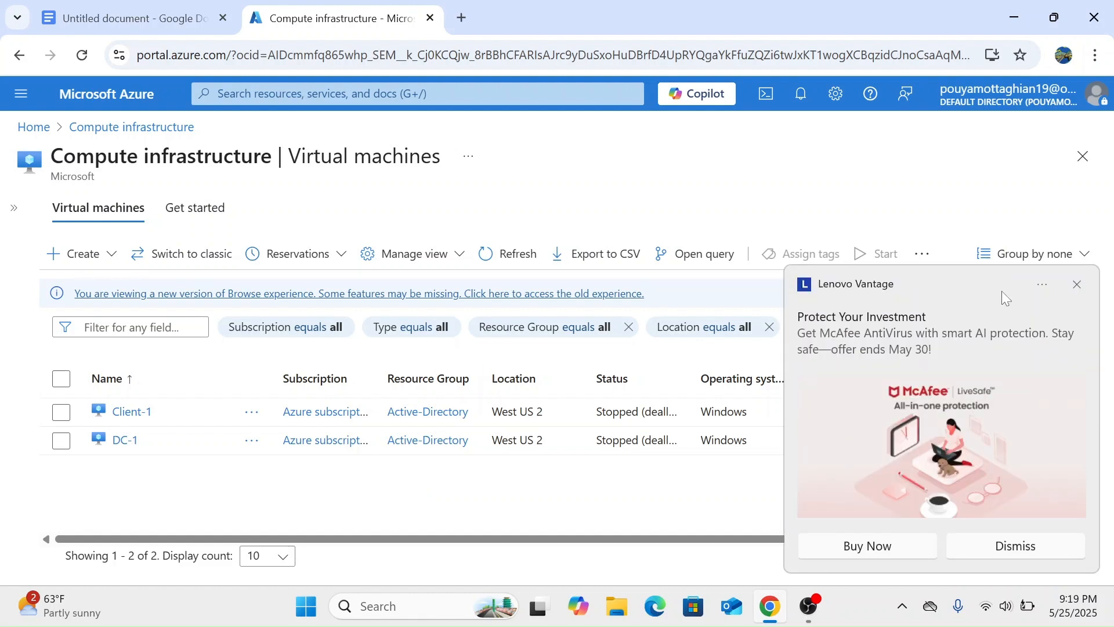
Refresh Azure's VM list to confirm Client-1 and DC-1 are Running, then view the AD guide.
click(1076, 286)
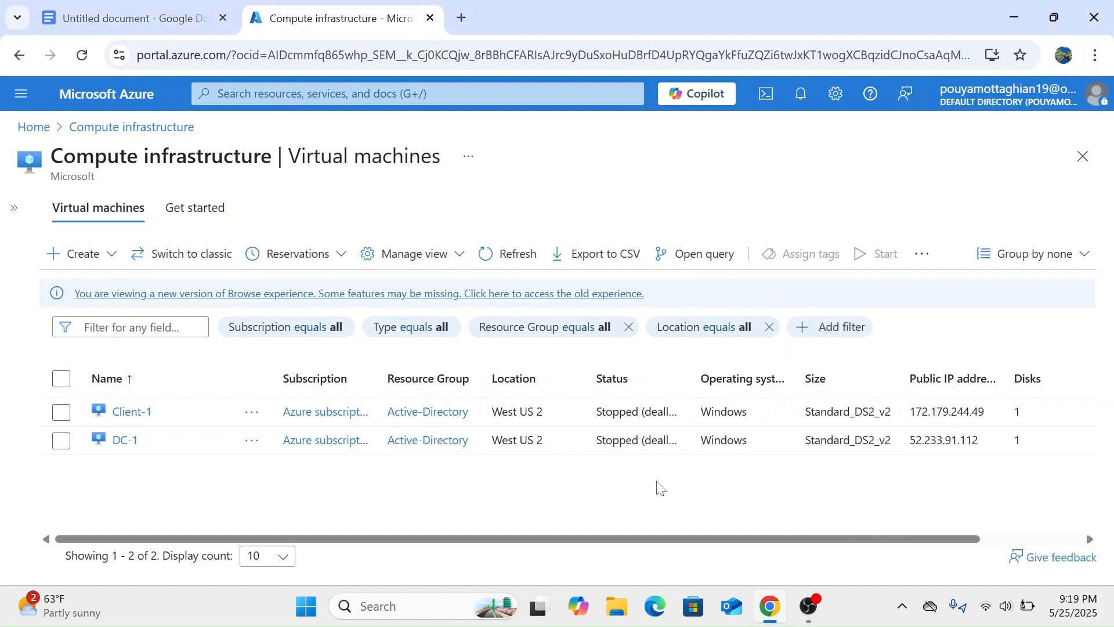
click(83, 54)
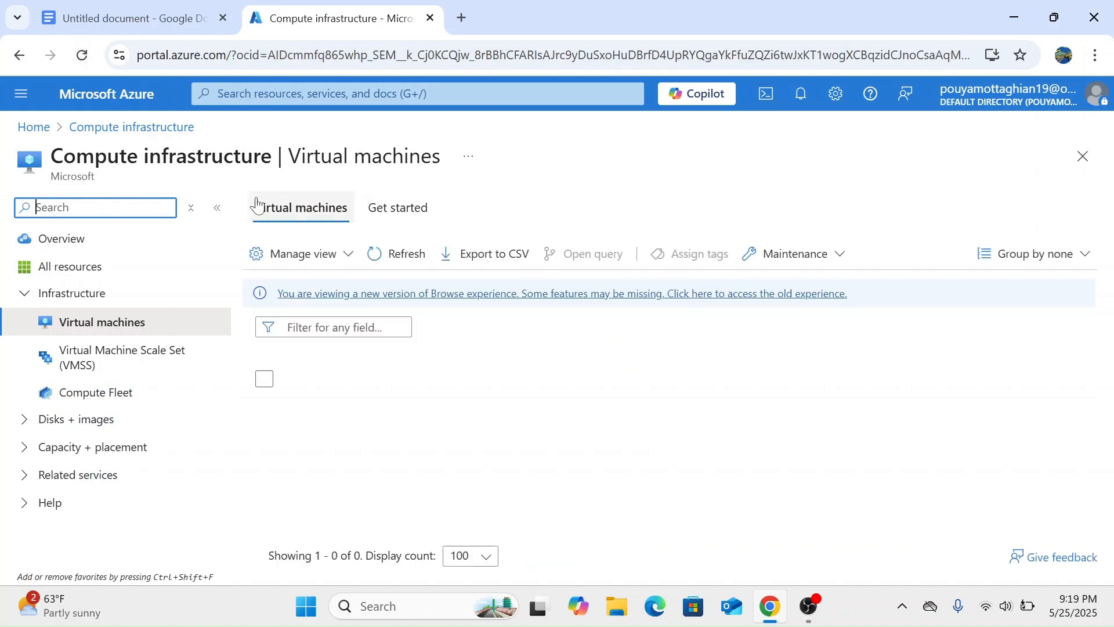
click(219, 213)
click(801, 99)
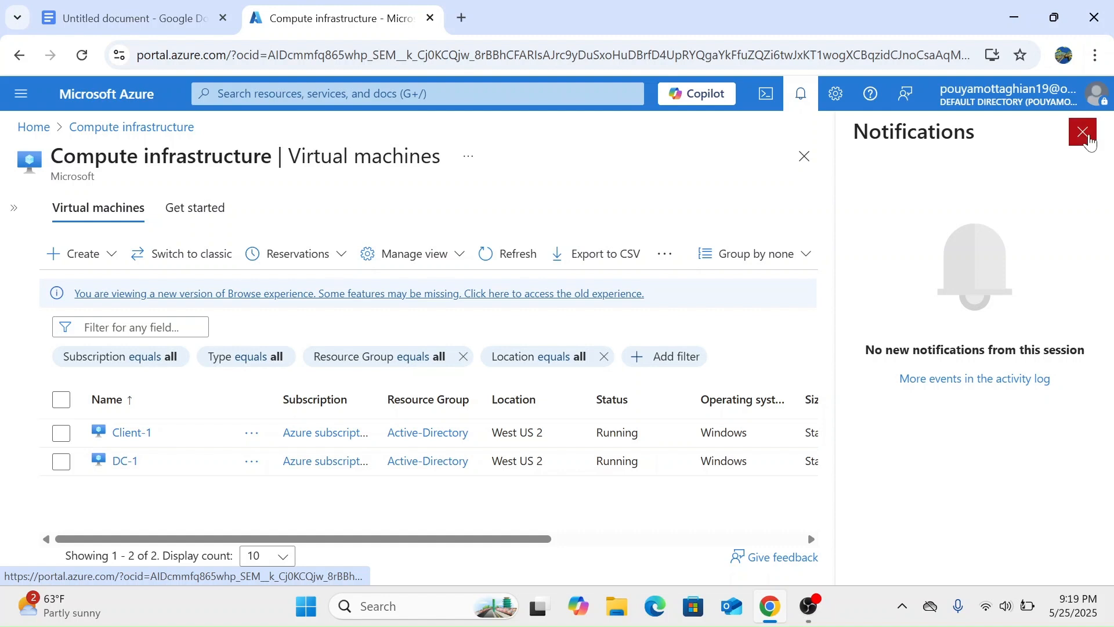
click(1082, 132)
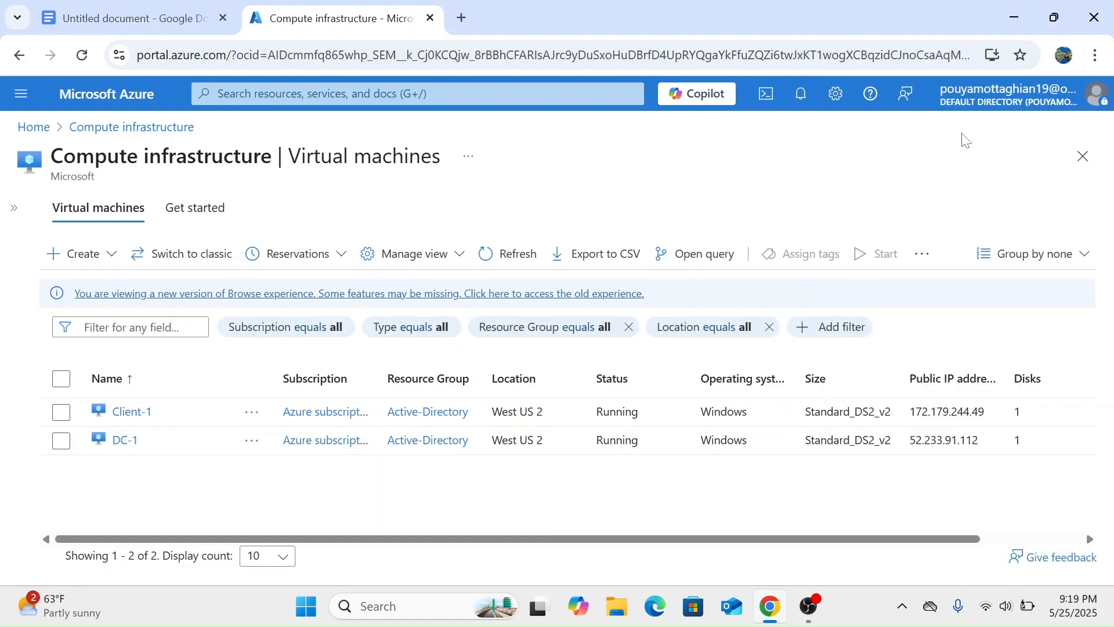
click(168, 18)
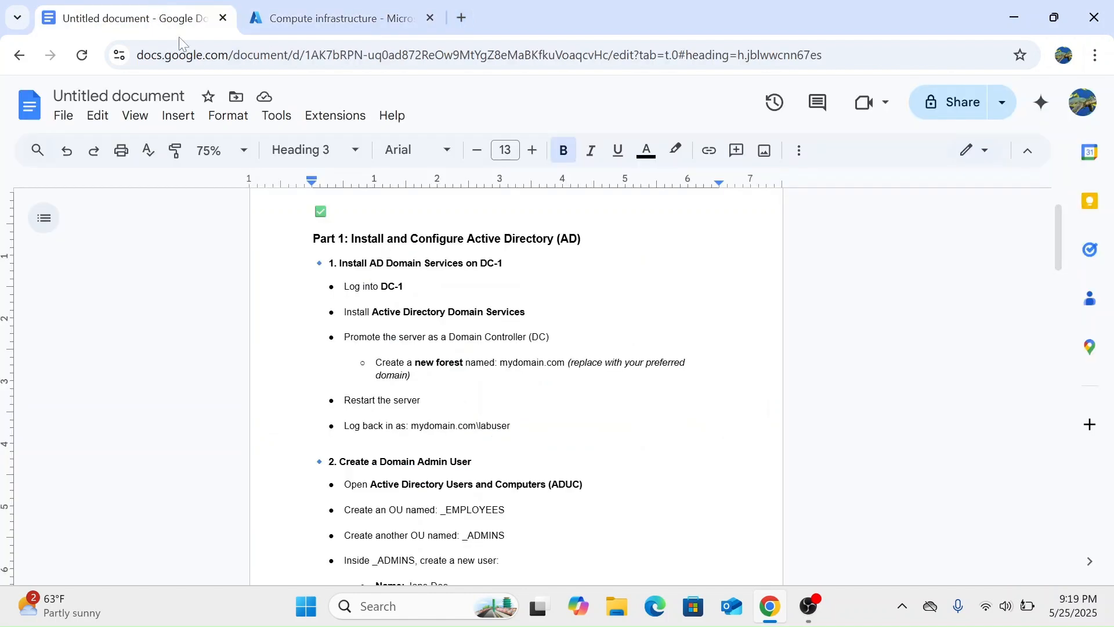
Read through the Google Docs lab notes, including the jane_admin username.
scroll(517, 386, up, 1)
scroll(516, 386, down, 1)
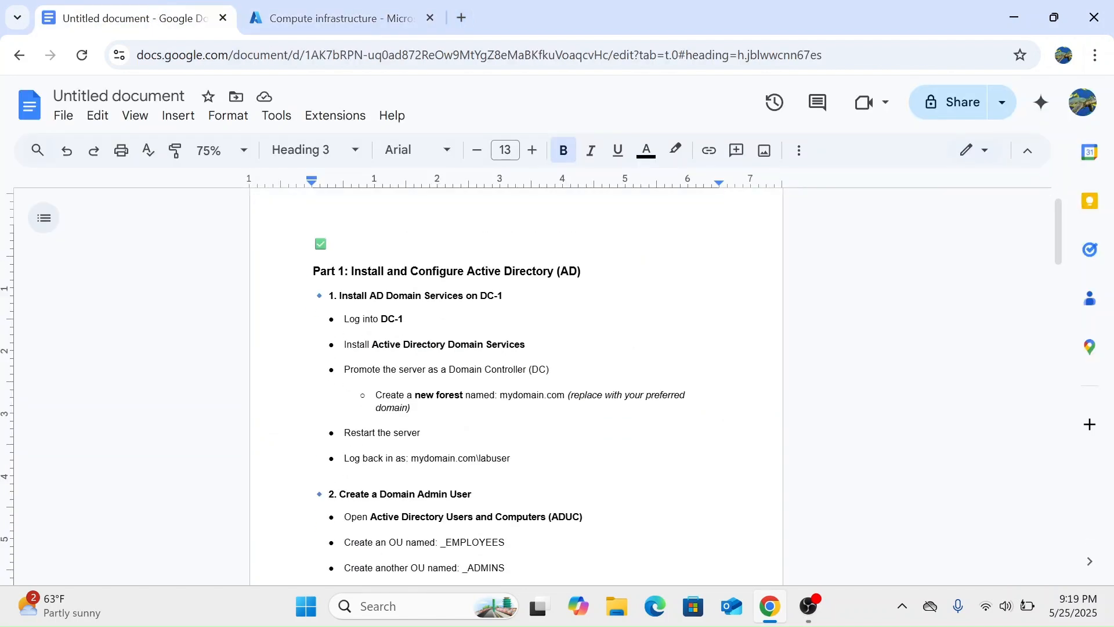
scroll(517, 386, down, 1)
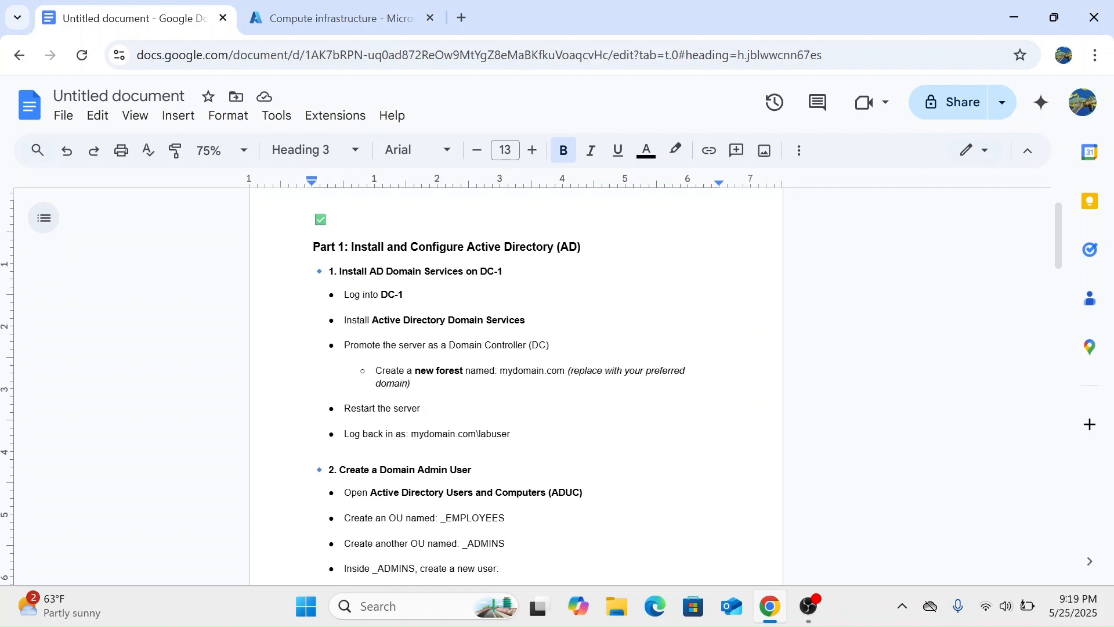
scroll(517, 386, down, 1)
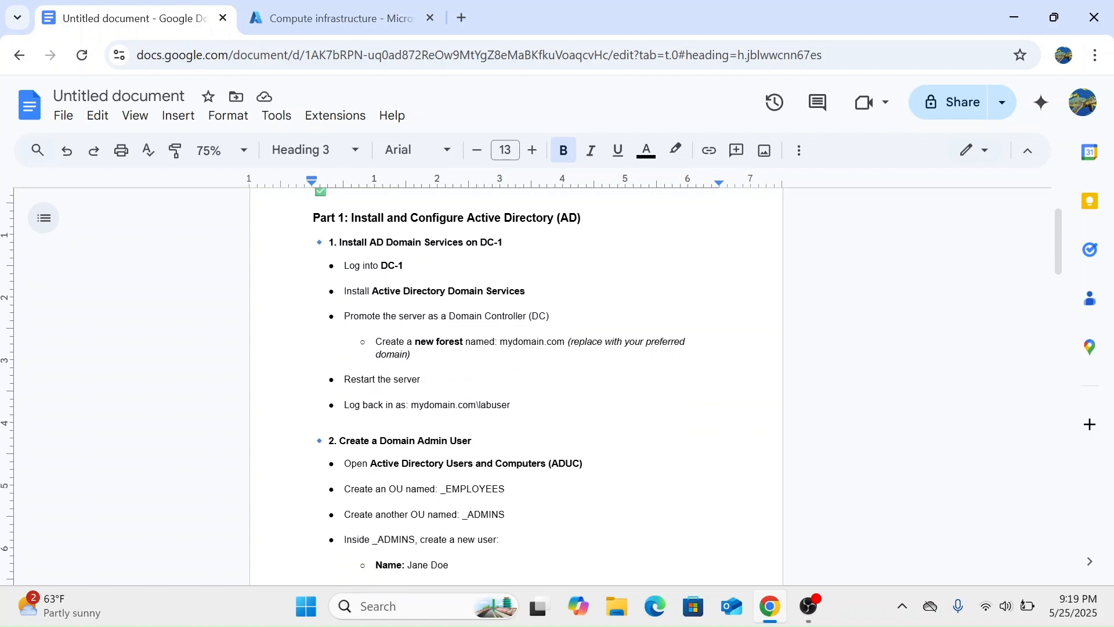
scroll(516, 386, down, 15)
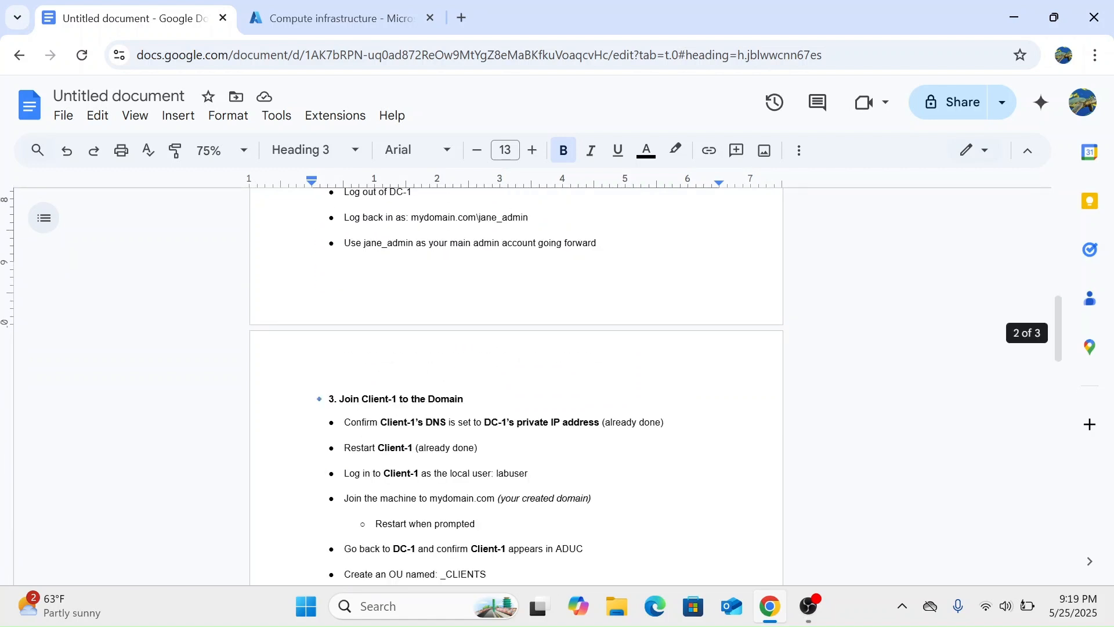
scroll(516, 386, up, 15)
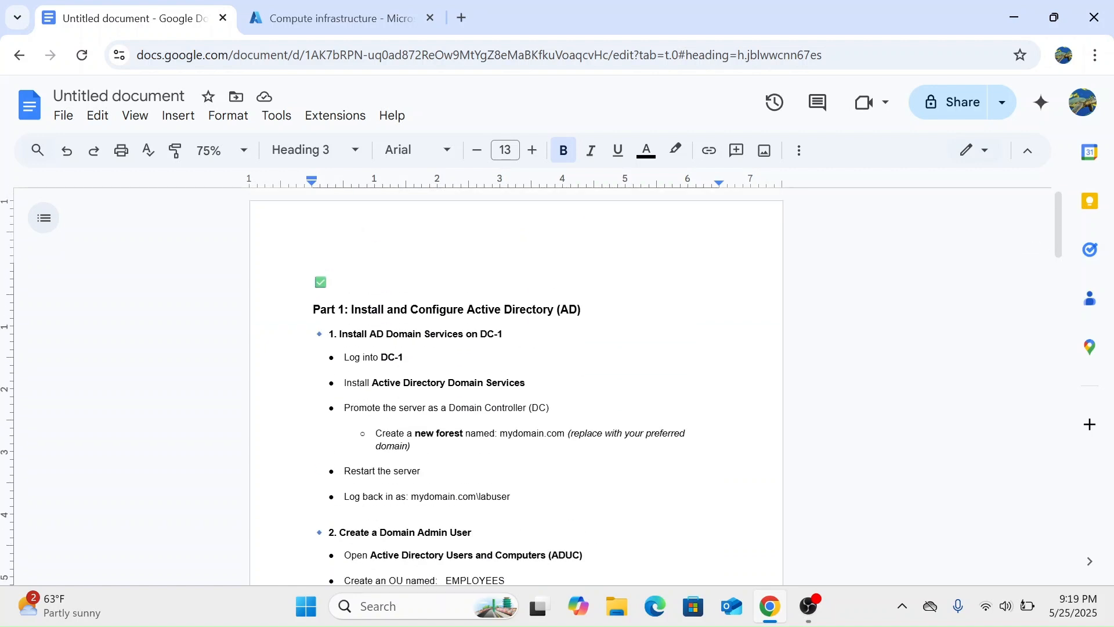
scroll(516, 386, down, 5)
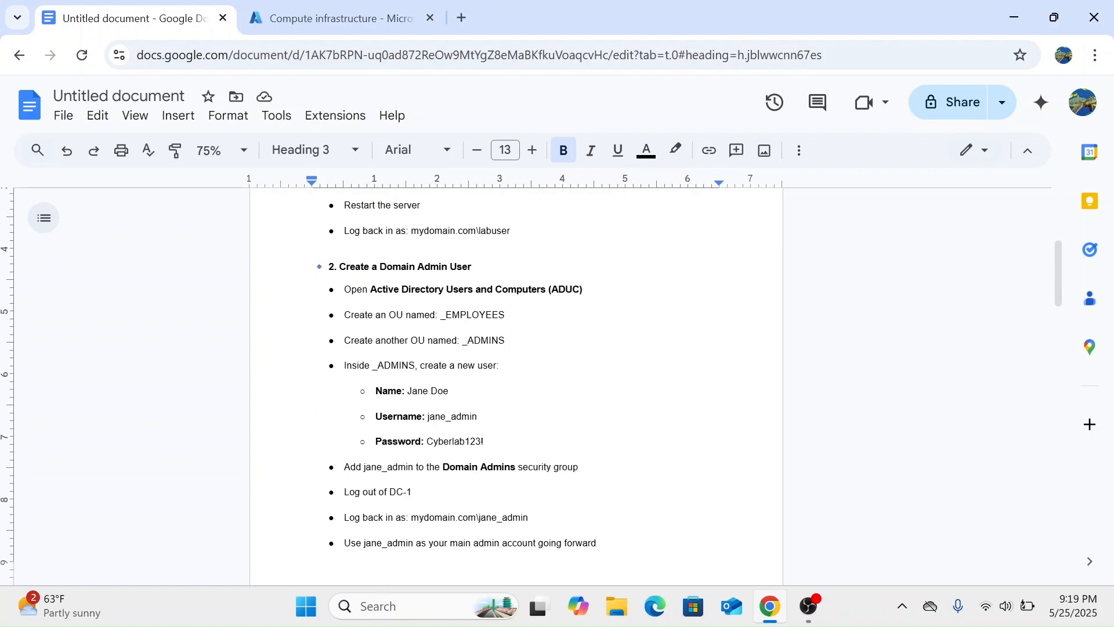
scroll(516, 386, down, 9)
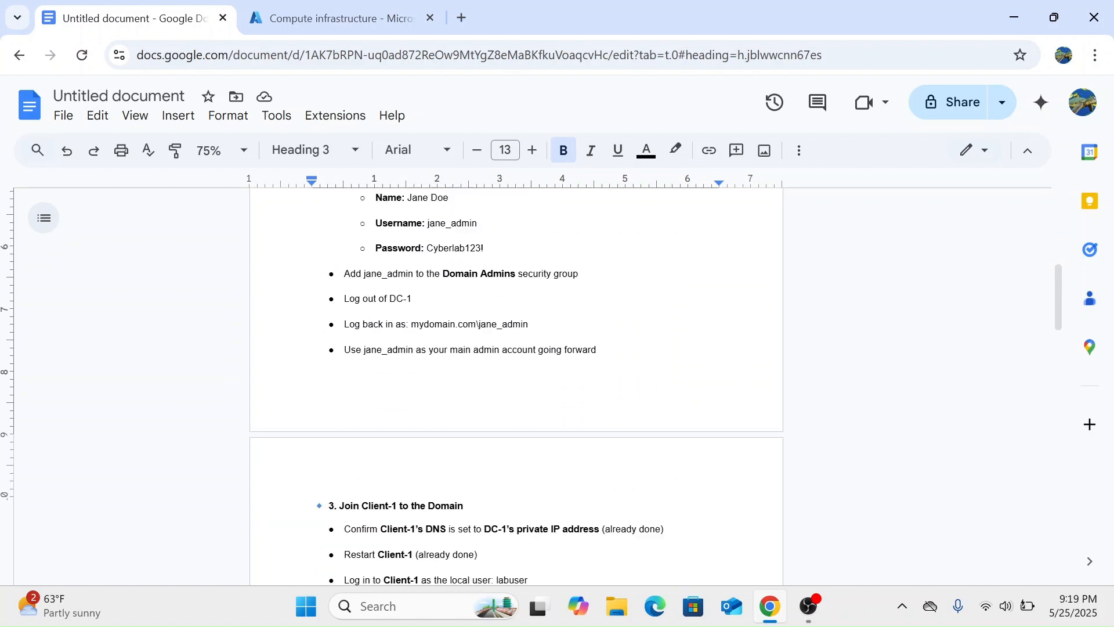
scroll(516, 386, up, 8)
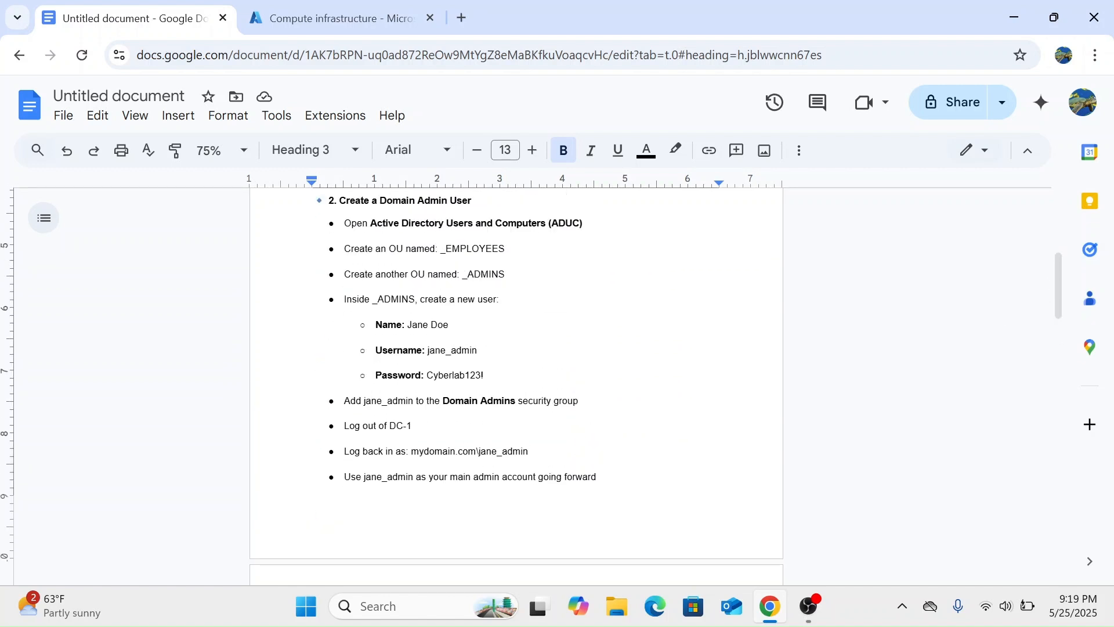
scroll(516, 372, up, 1)
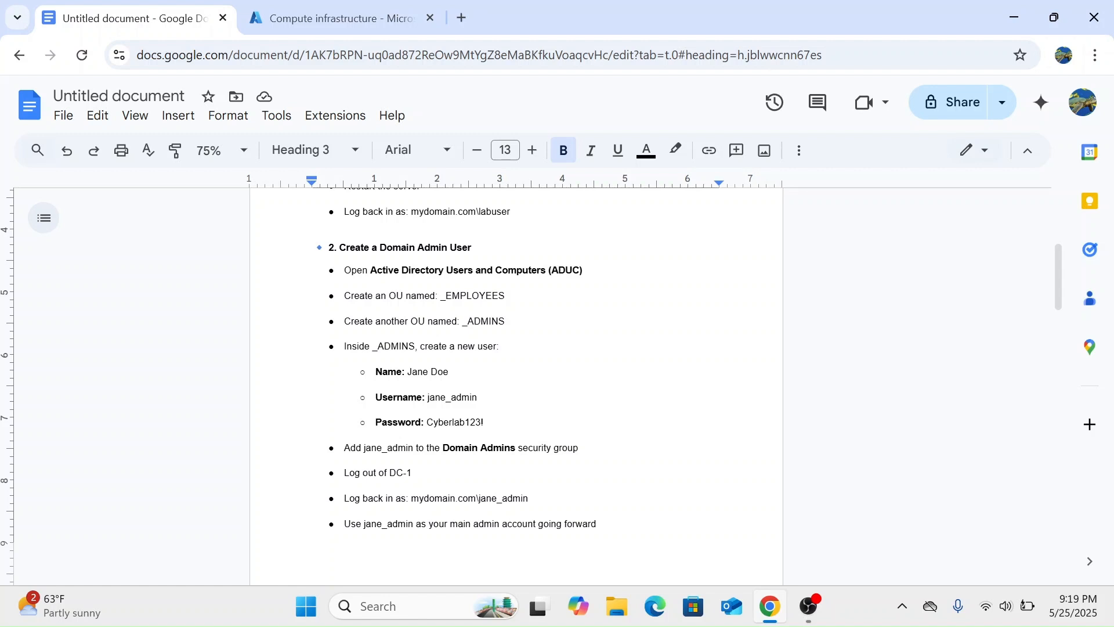
key(shift+Left)
key(shift+Left)
key(shift+Left)
key(shift+Left)
key(shift+Left)
key(shift+Left)
key(shift+Left)
key(shift+Left)
key(shift+Left)
key(shift+Left)
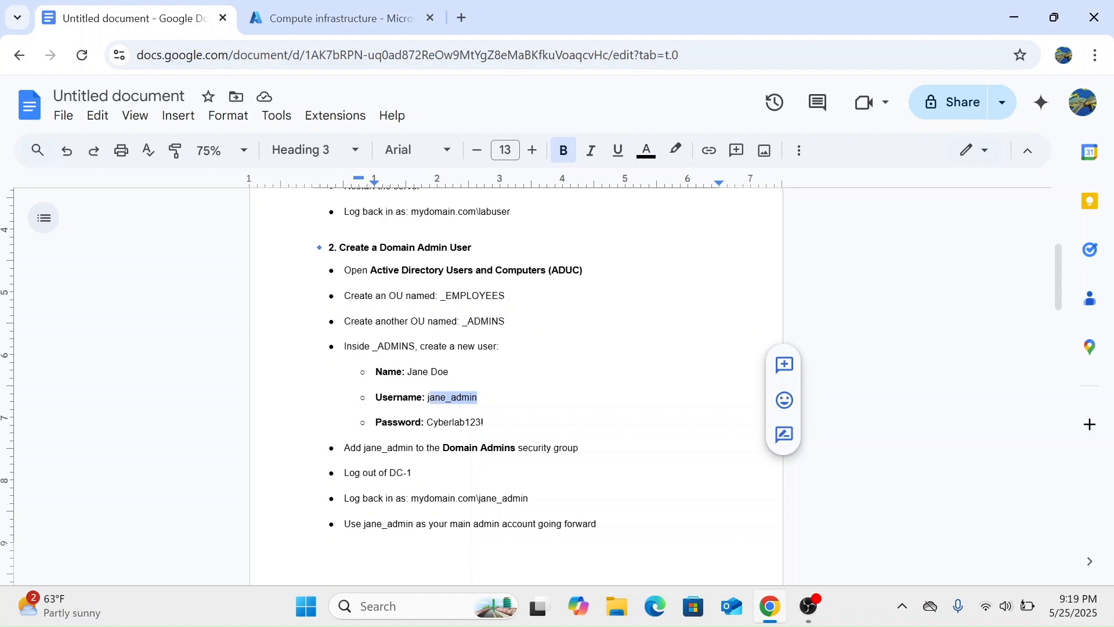
key(Right)
Finish reviewing the guide and select DC-1's public IP 52.233.91.112 in Azure.
scroll(516, 380, down, 1)
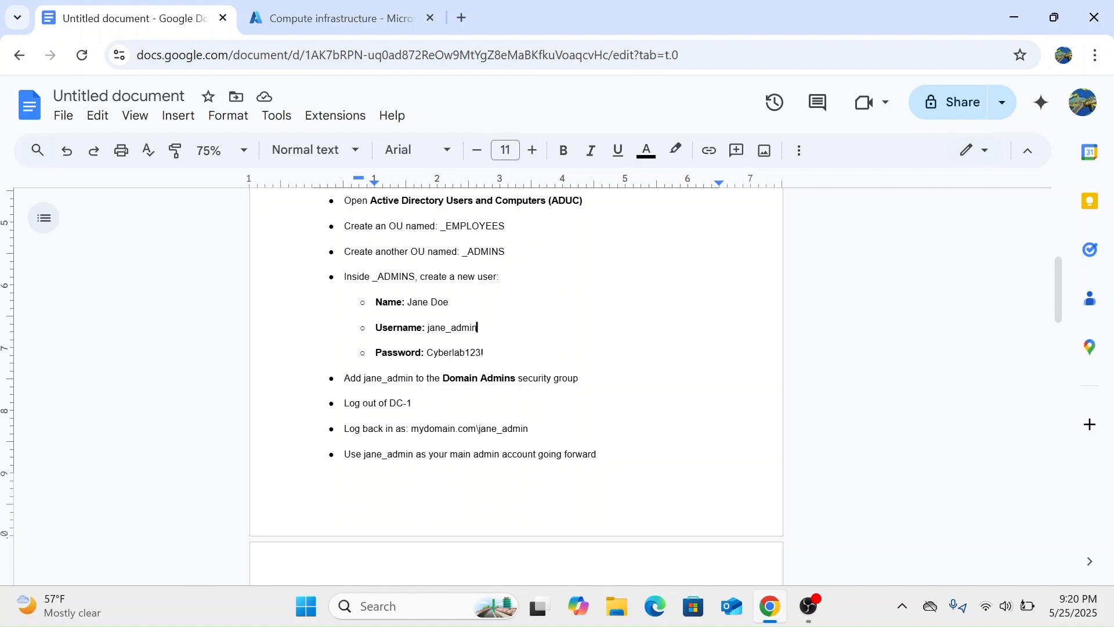
scroll(516, 383, down, 5)
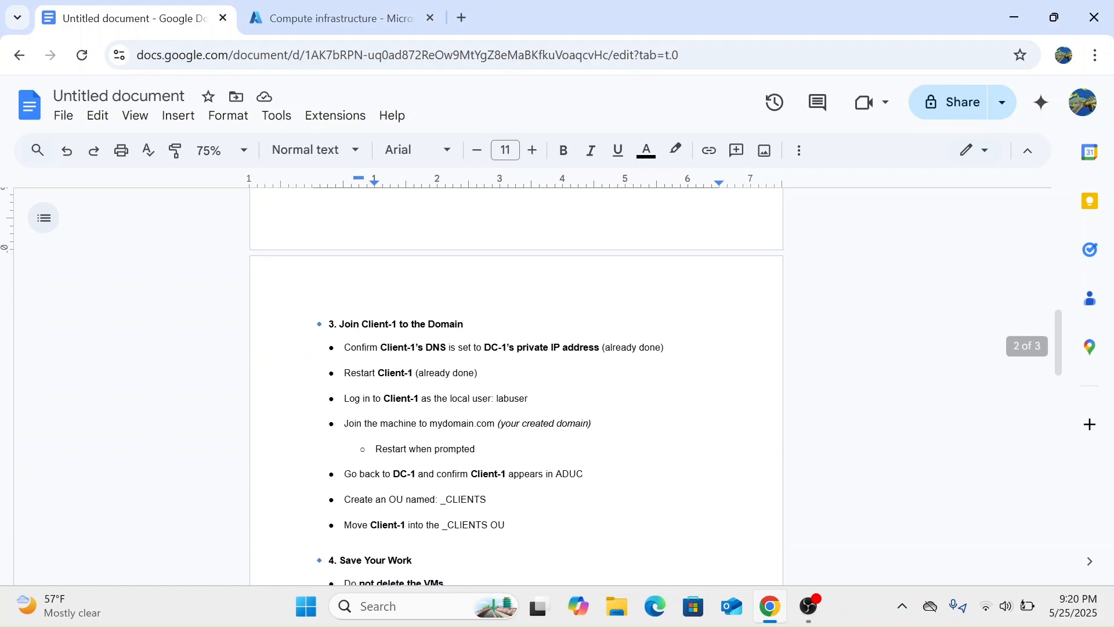
scroll(517, 383, down, 1)
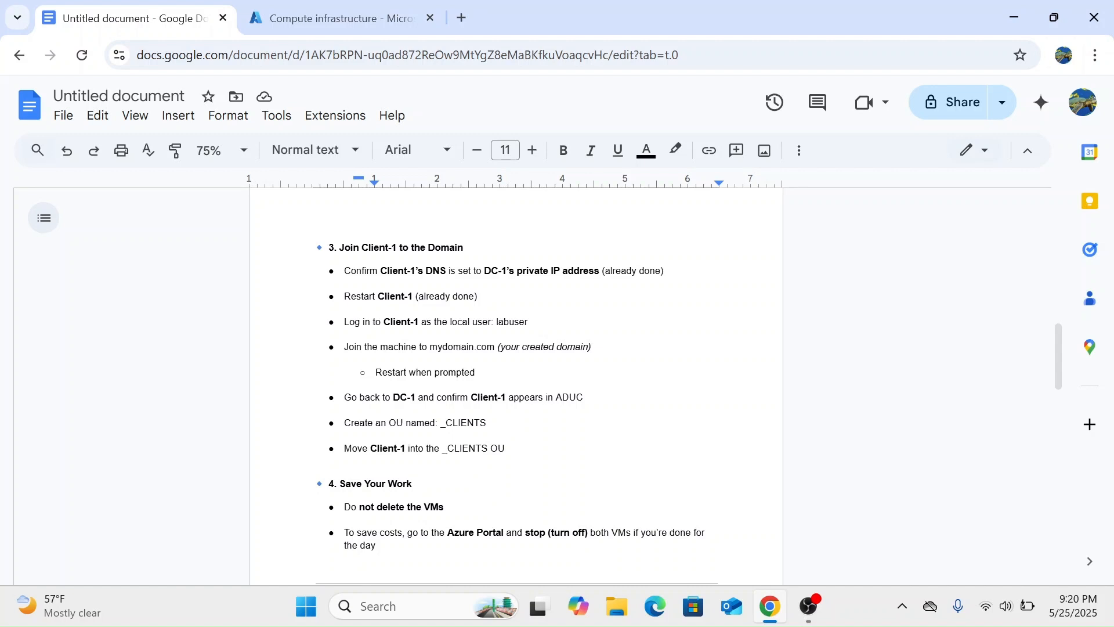
scroll(516, 383, down, 7)
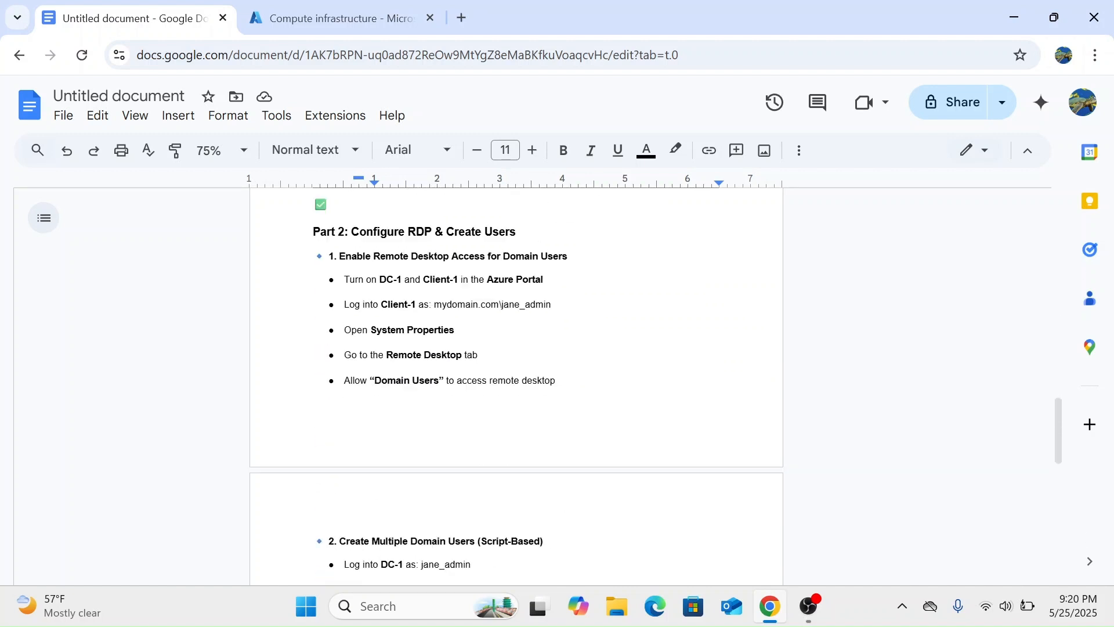
scroll(516, 383, down, 1)
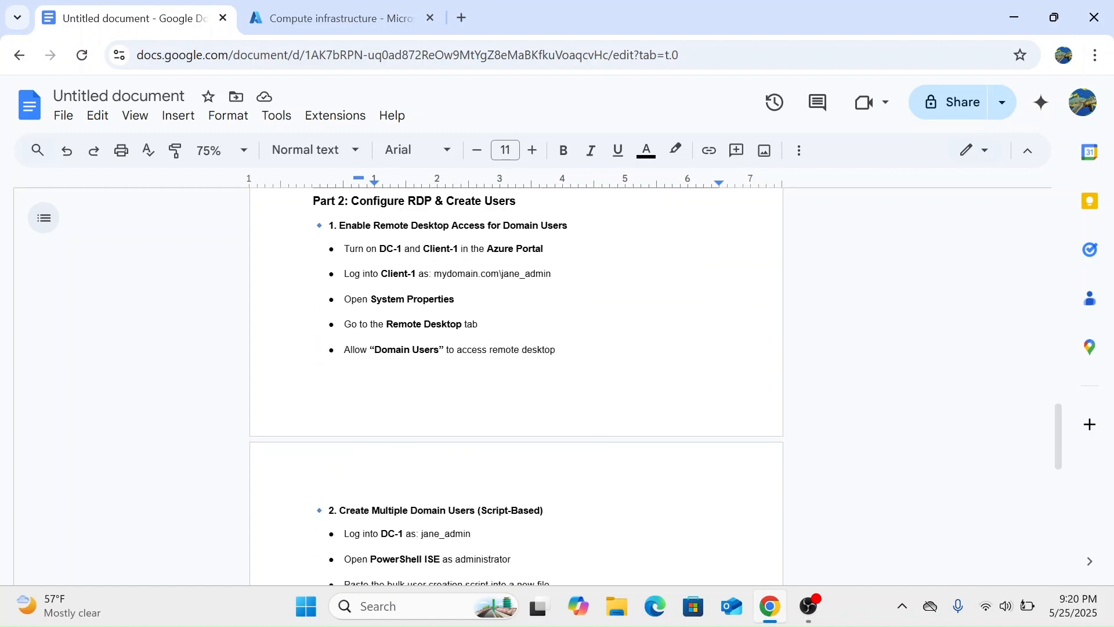
scroll(516, 383, down, 4)
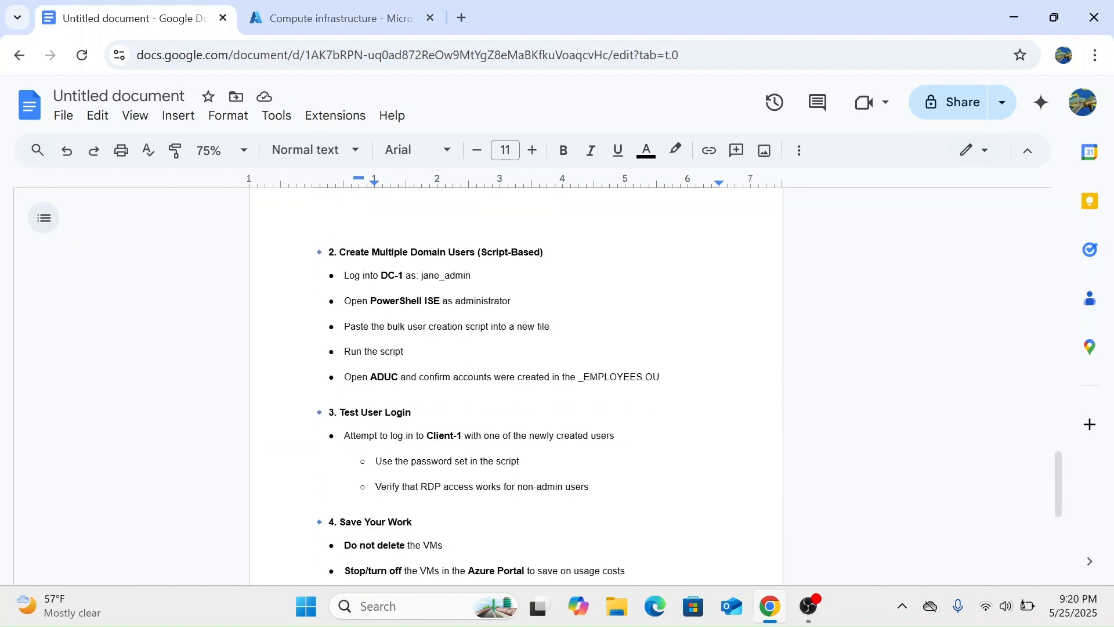
scroll(516, 383, up, 4)
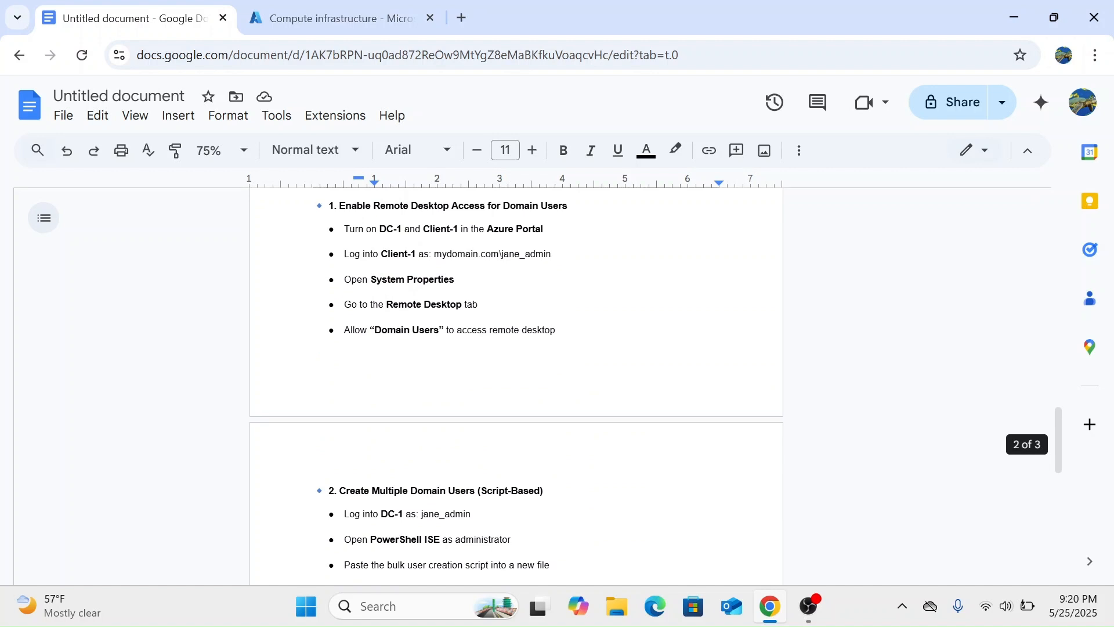
click(371, 18)
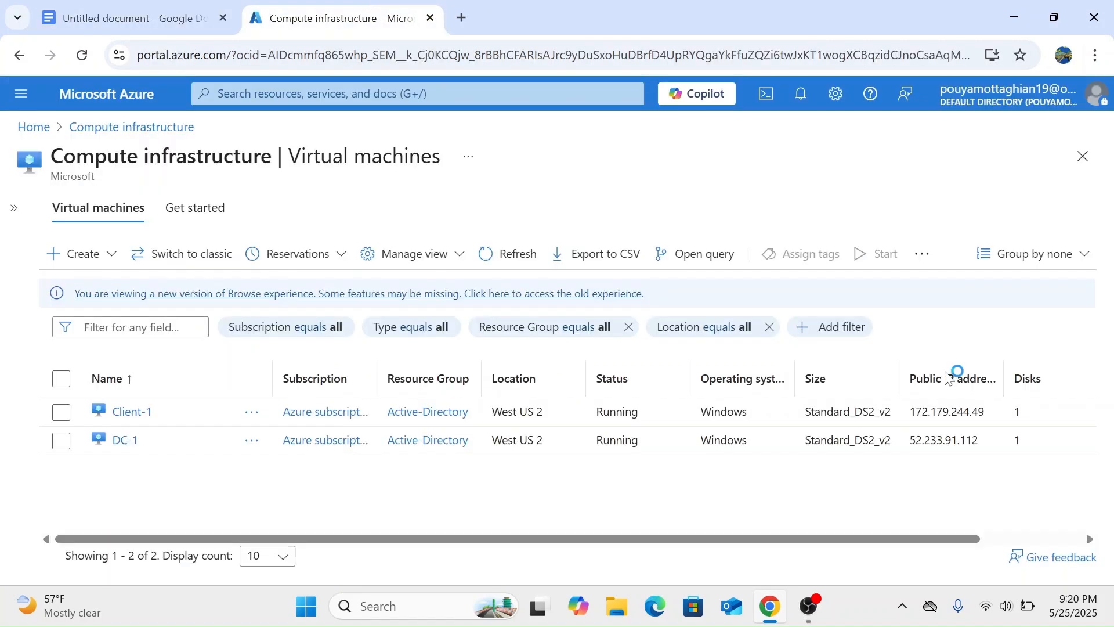
drag(979, 440, 910, 440)
key(ctrl+c)
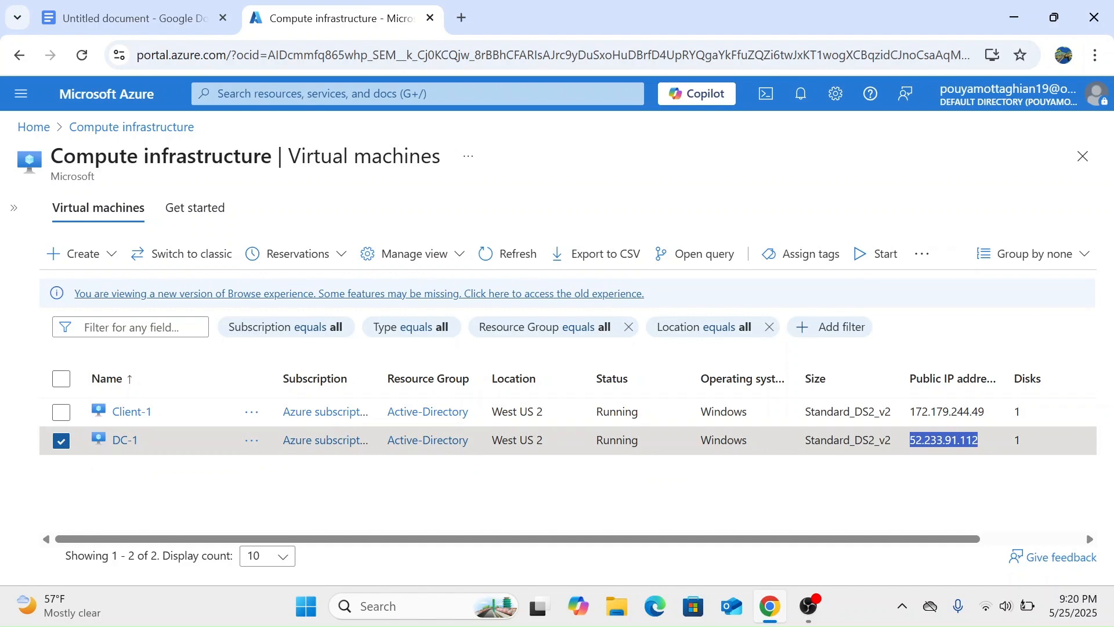
Connect via Remote Desktop to DC-1 at 52.233.91.112 with the account password.
click(1014, 17)
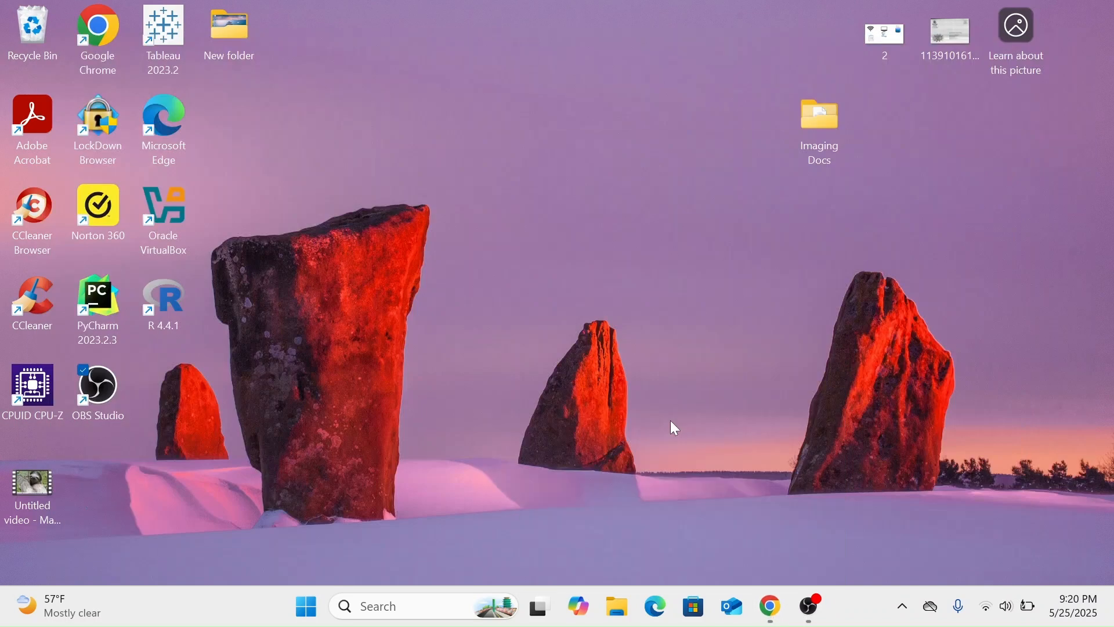
click(400, 606)
text(rdp)
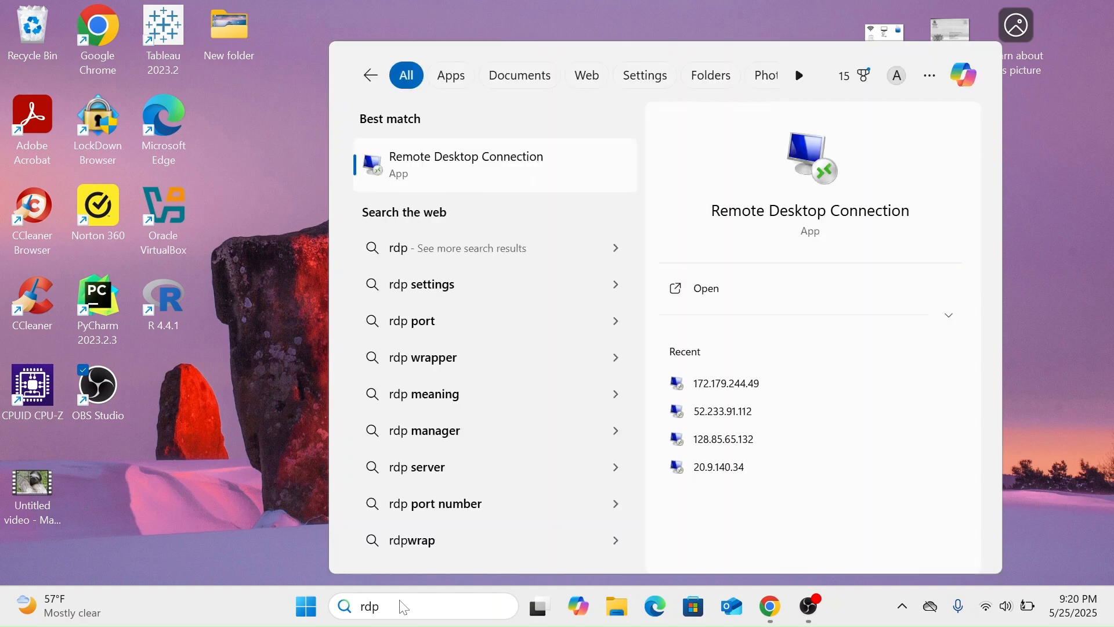
key(Return)
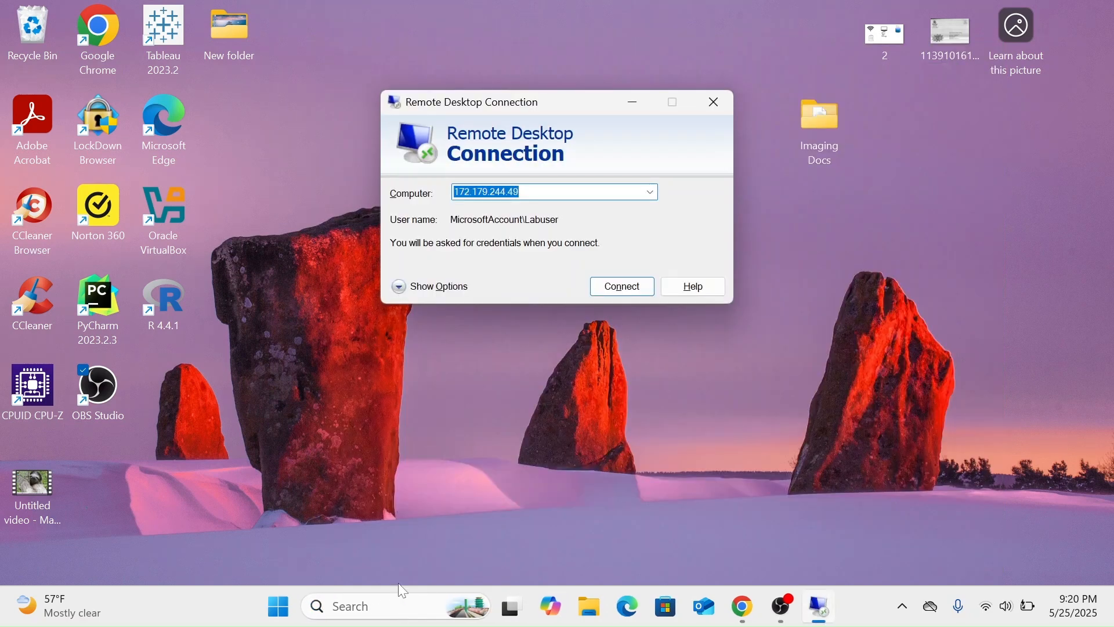
key(ctrl+v)
key(Return)
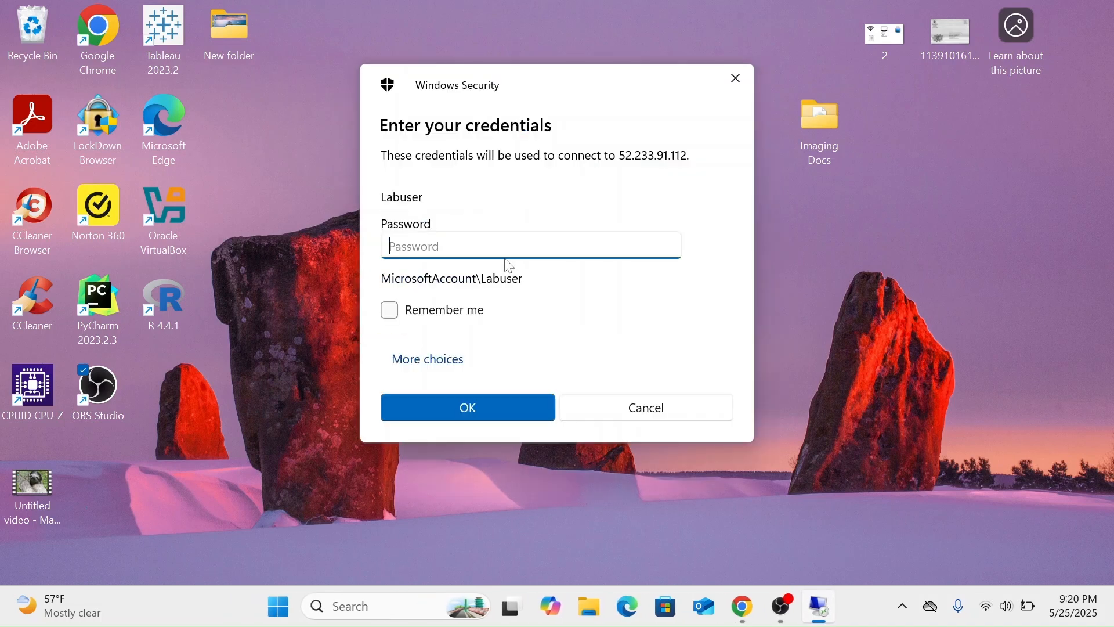
text(••••••••••••)
key(Return)
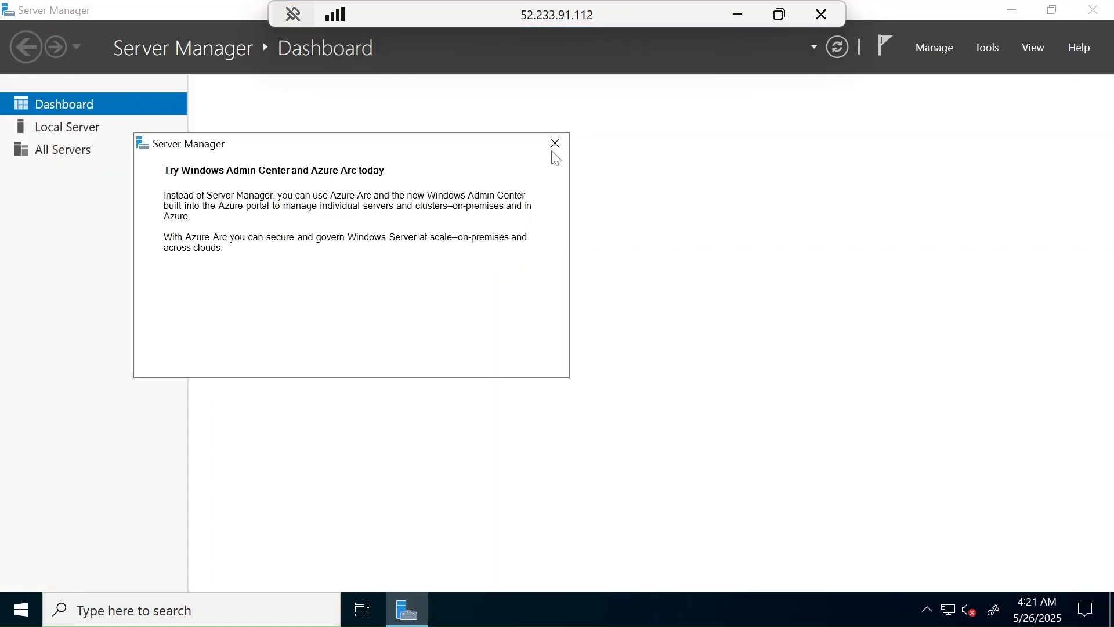
Close the Azure Arc pop-up on the Server Manager Dashboard.
click(554, 144)
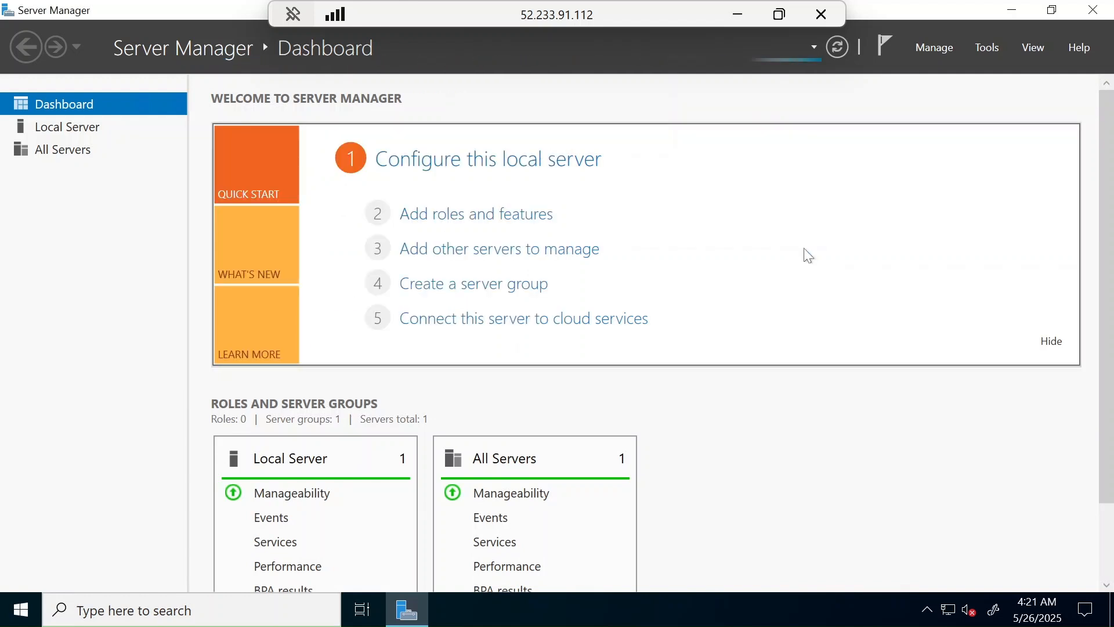
Run Add Roles and Features with role-based installation on DC-1 up to Server Roles.
click(935, 49)
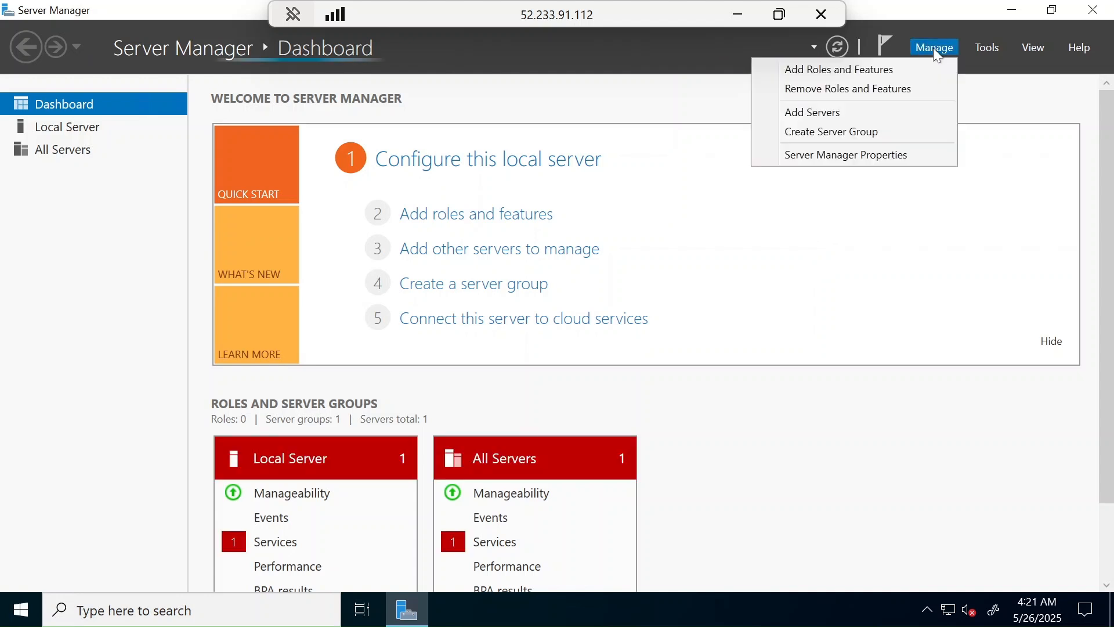
click(841, 71)
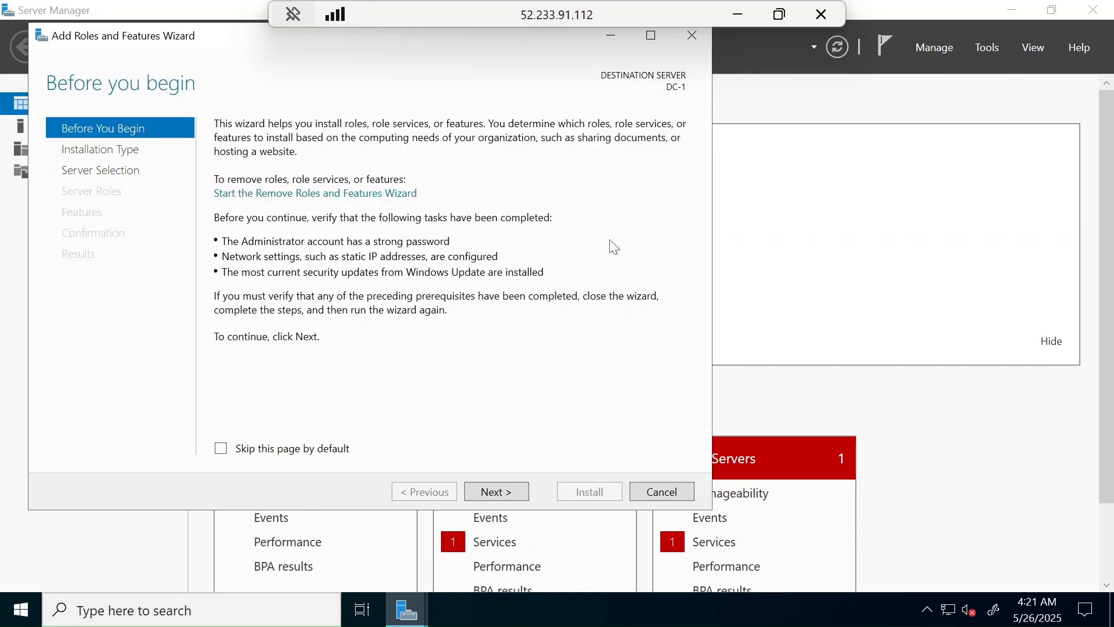
click(487, 493)
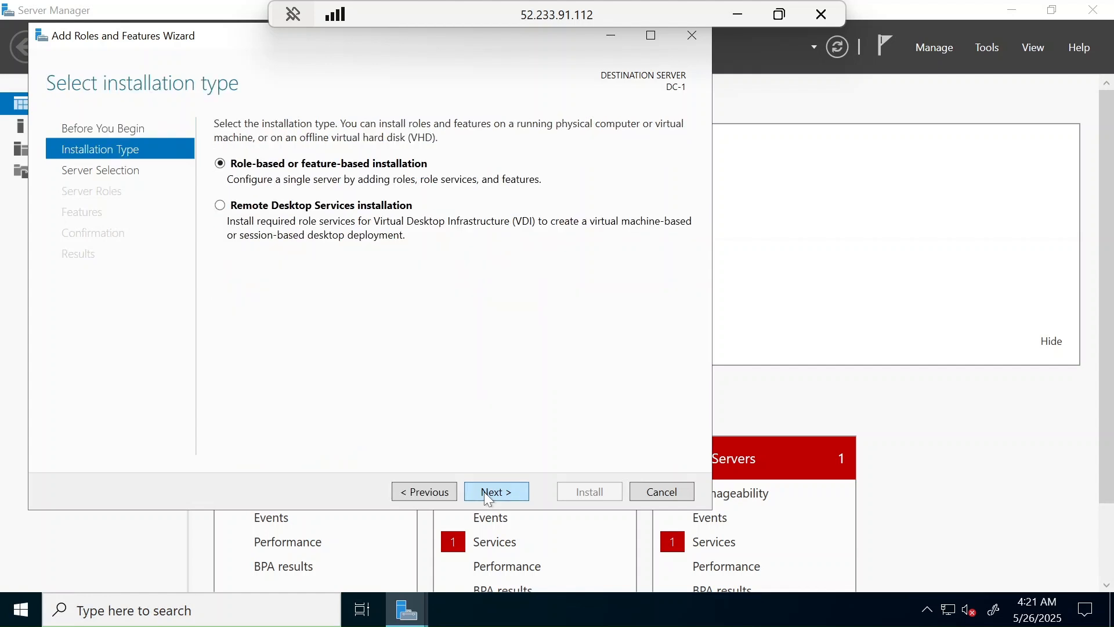
click(485, 494)
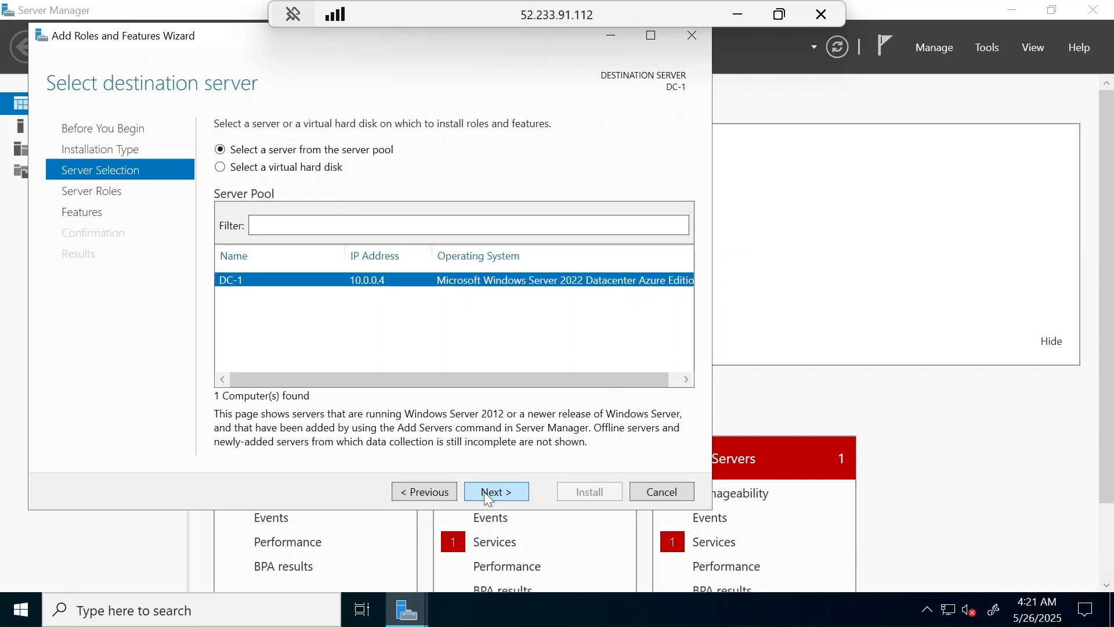
click(484, 492)
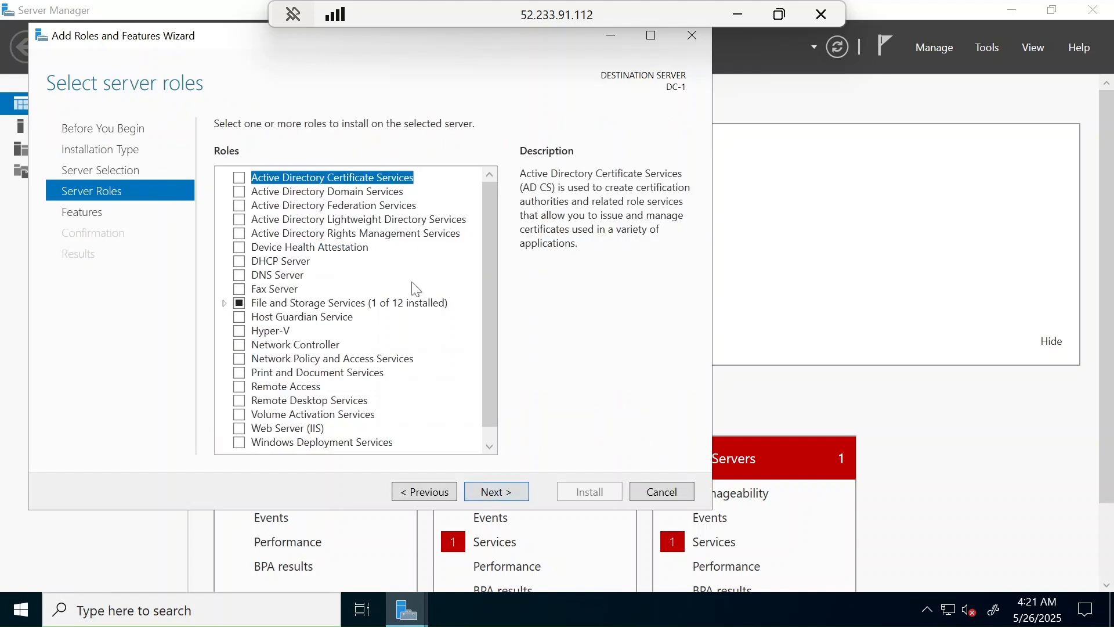
Select Active Directory Domain Services plus its management tools and advance to Confirmation.
scroll(356, 286, down, 1)
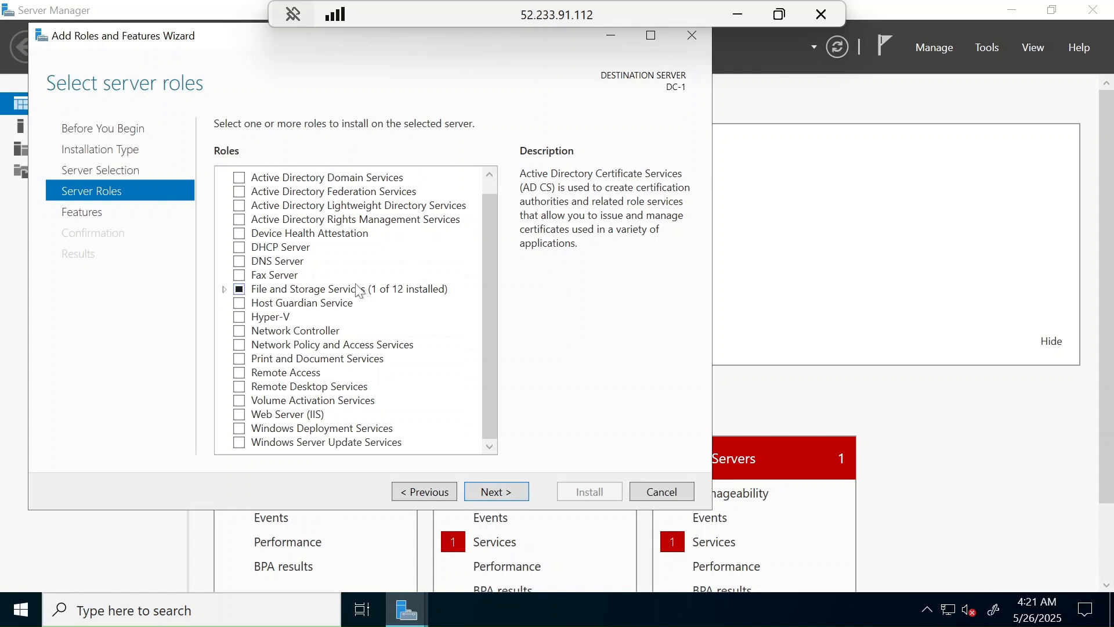
scroll(227, 189, up, 1)
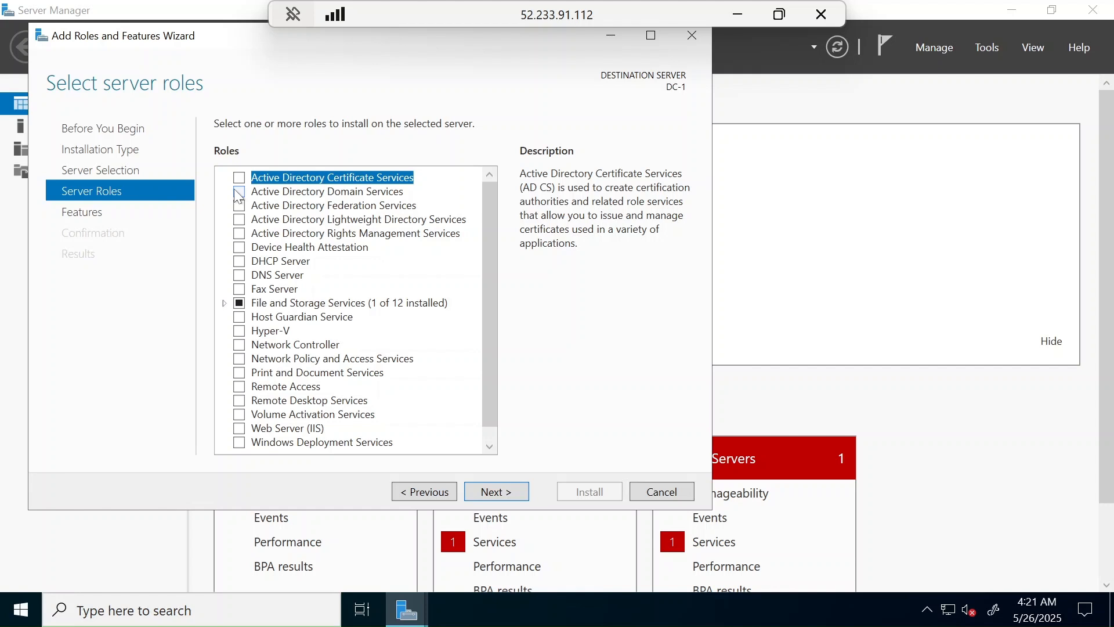
click(239, 193)
click(420, 422)
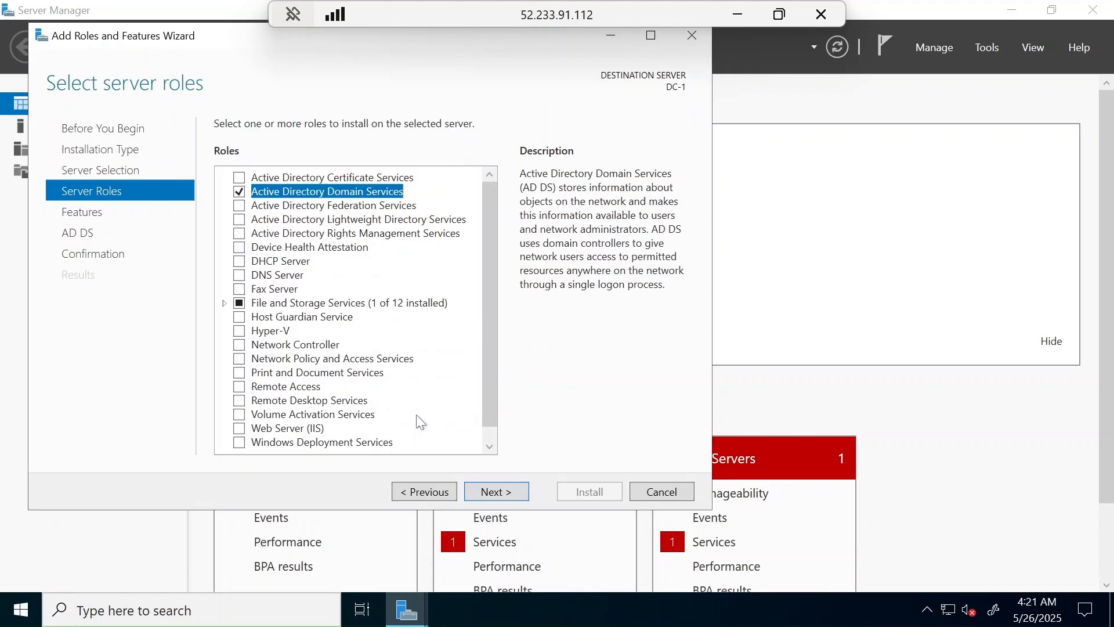
click(481, 493)
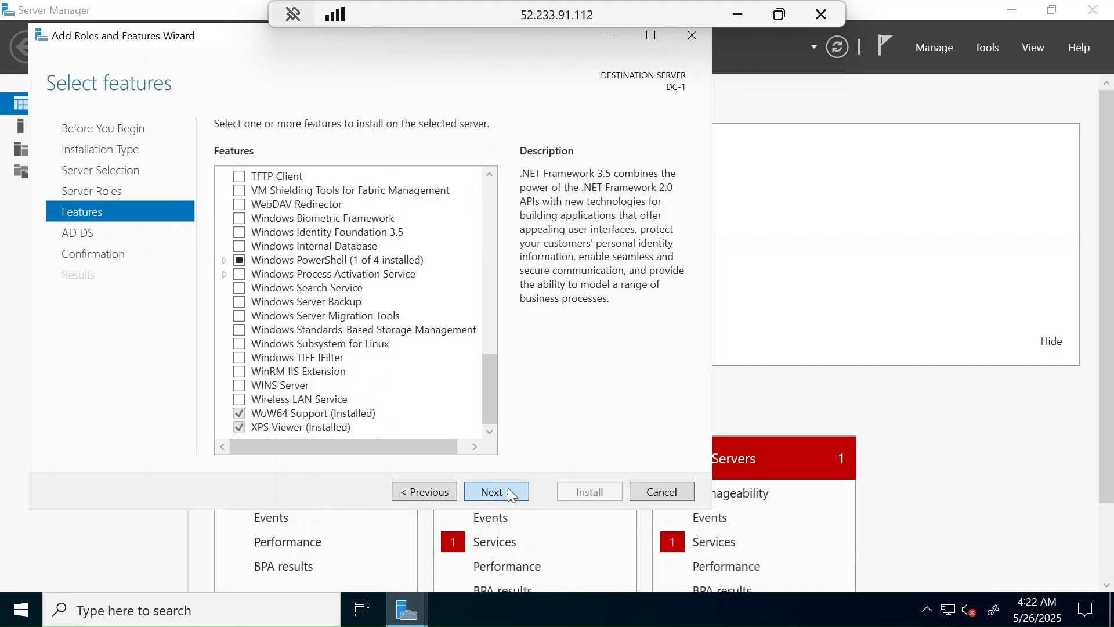
click(510, 494)
click(510, 493)
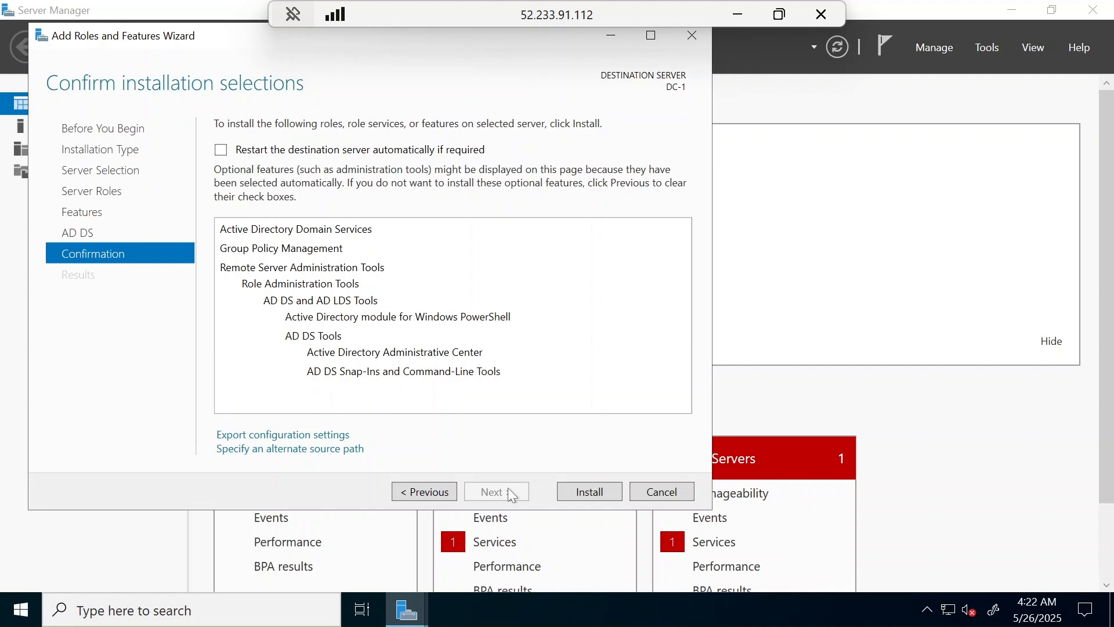
Install Active Directory Domain Services on DC-1.
click(588, 492)
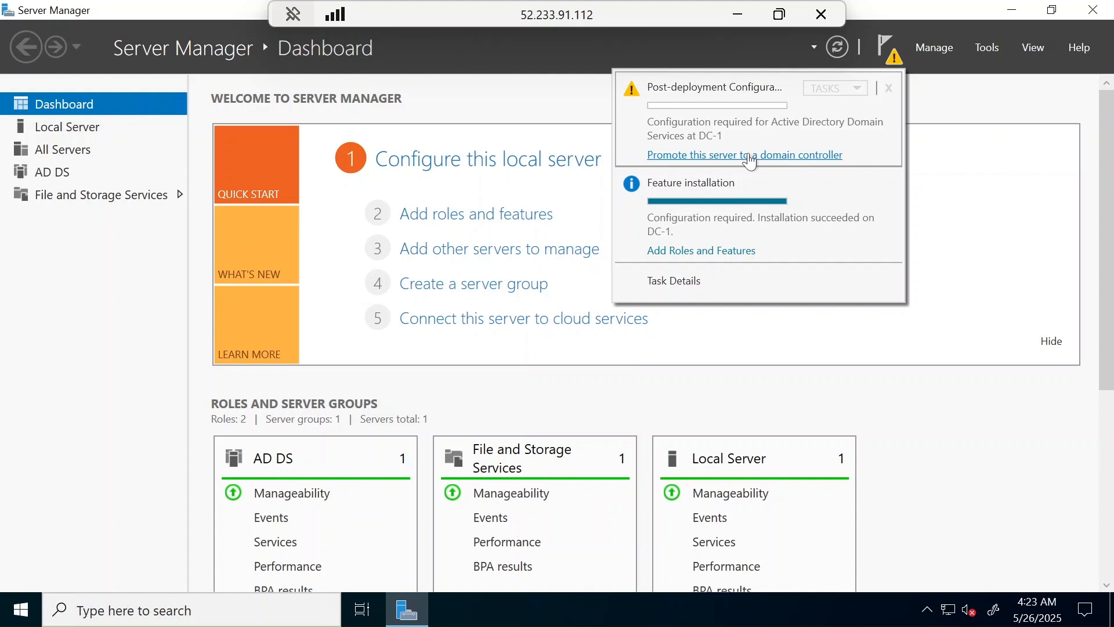
Promote DC-1 by adding a new forest for mydomain.com, continuing past DNS Options.
click(748, 155)
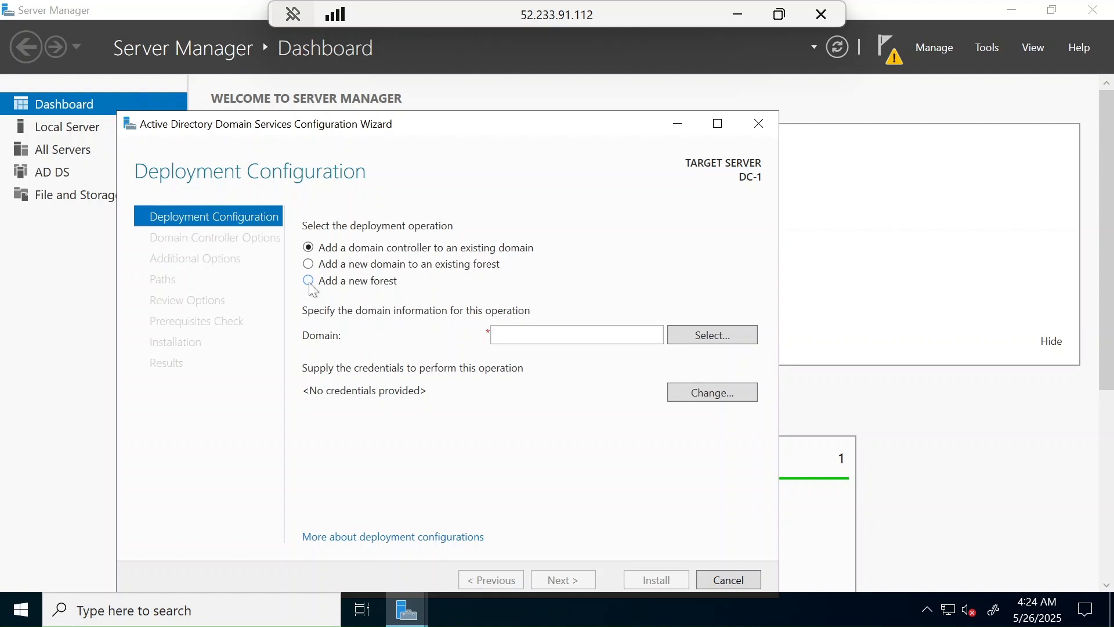
click(310, 282)
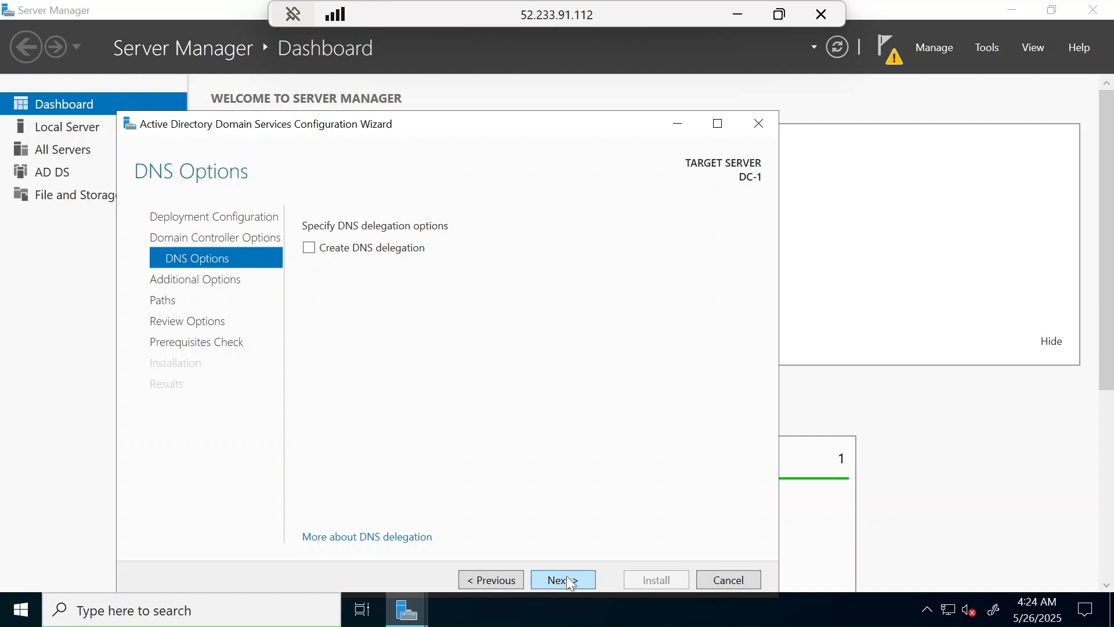
click(567, 580)
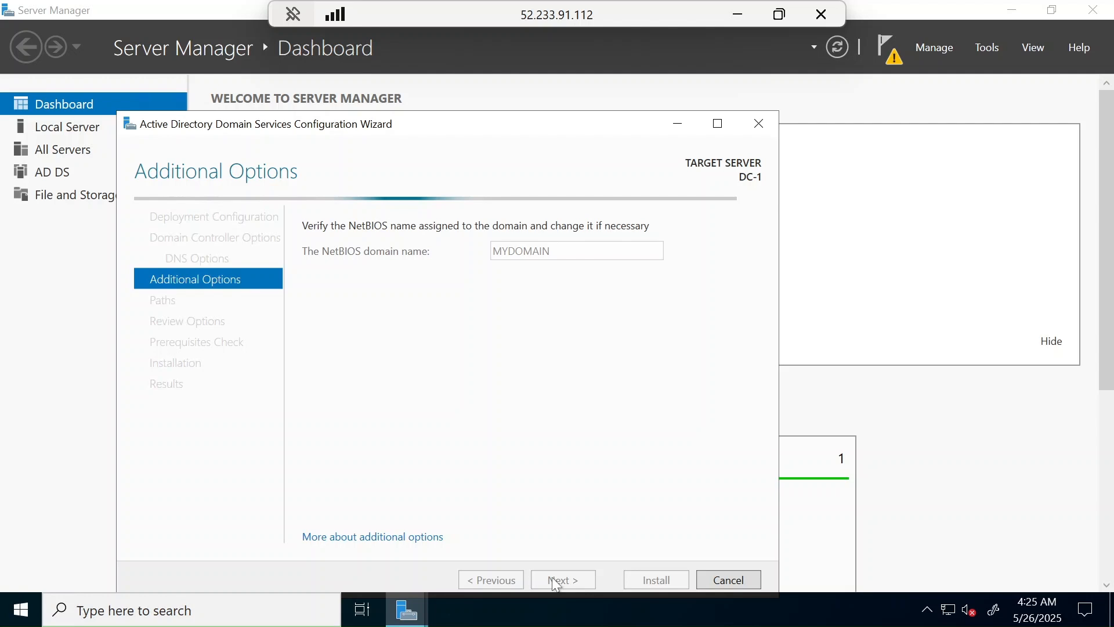
Start the domain controller installation for mydomain.com.
click(654, 580)
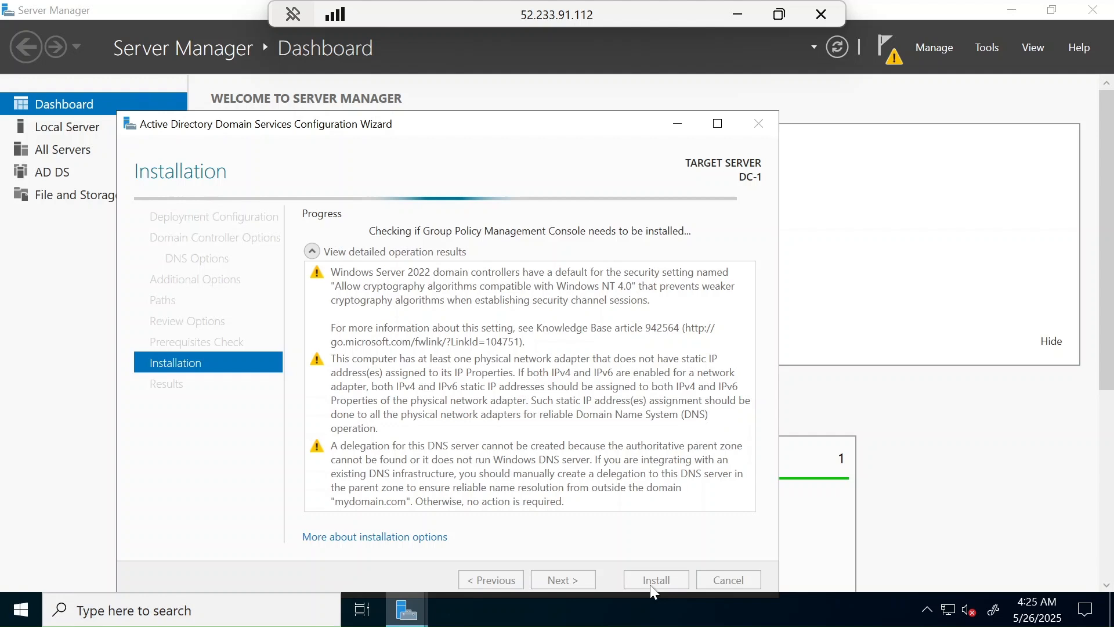
Move the promotion wizard window slightly higher on screen.
drag(622, 128, 609, 86)
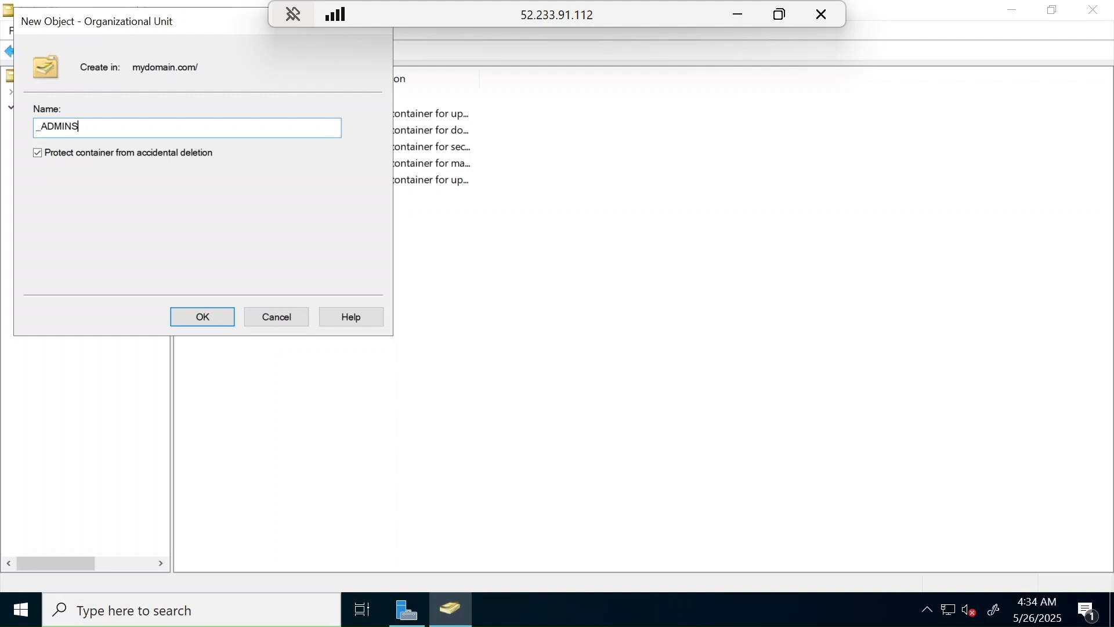
Confirm creation of the _ADMINS organizational unit under mydomain.com.
key(Return)
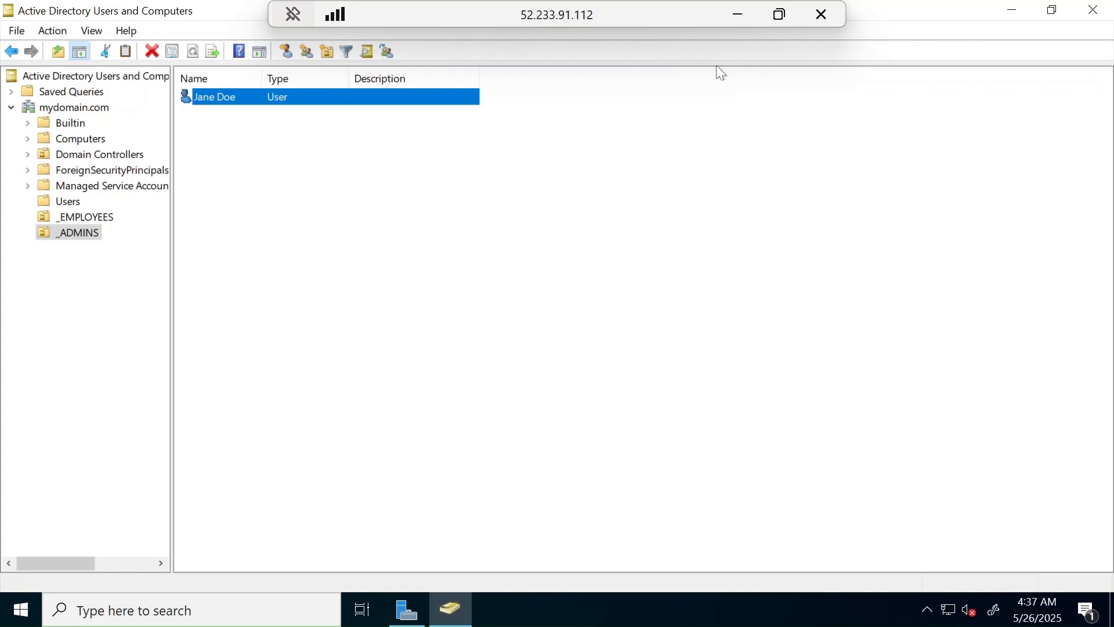
Open the Properties of the new user account in _ADMINS.
key(Return)
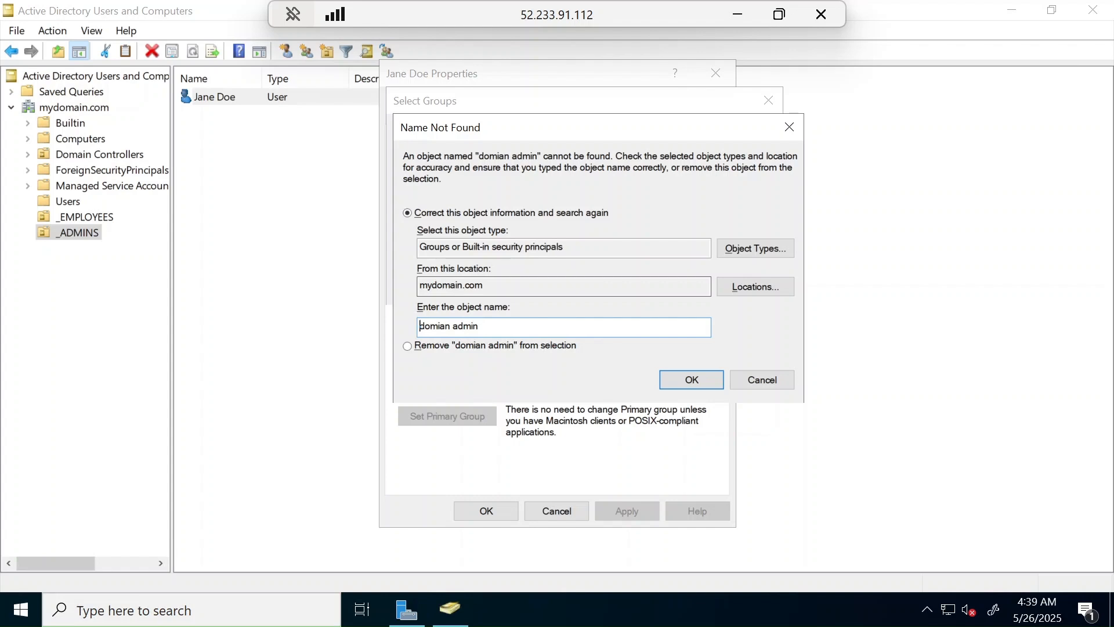
Make the _ADMINS user a Domain Admins member, clearing the name-not-found and security notices.
click(764, 384)
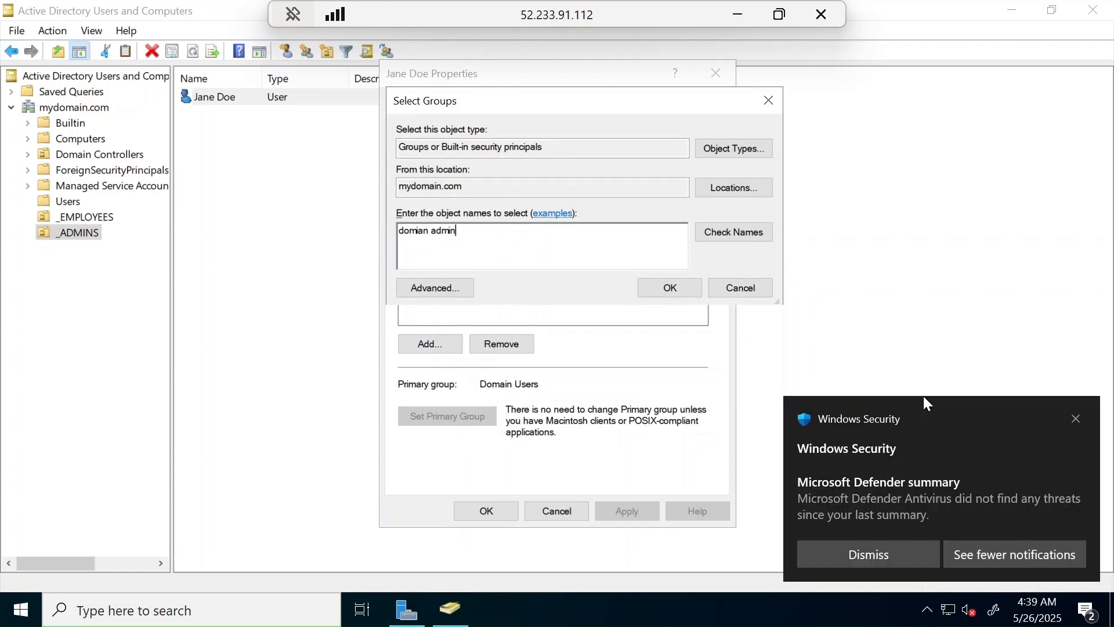
click(1072, 421)
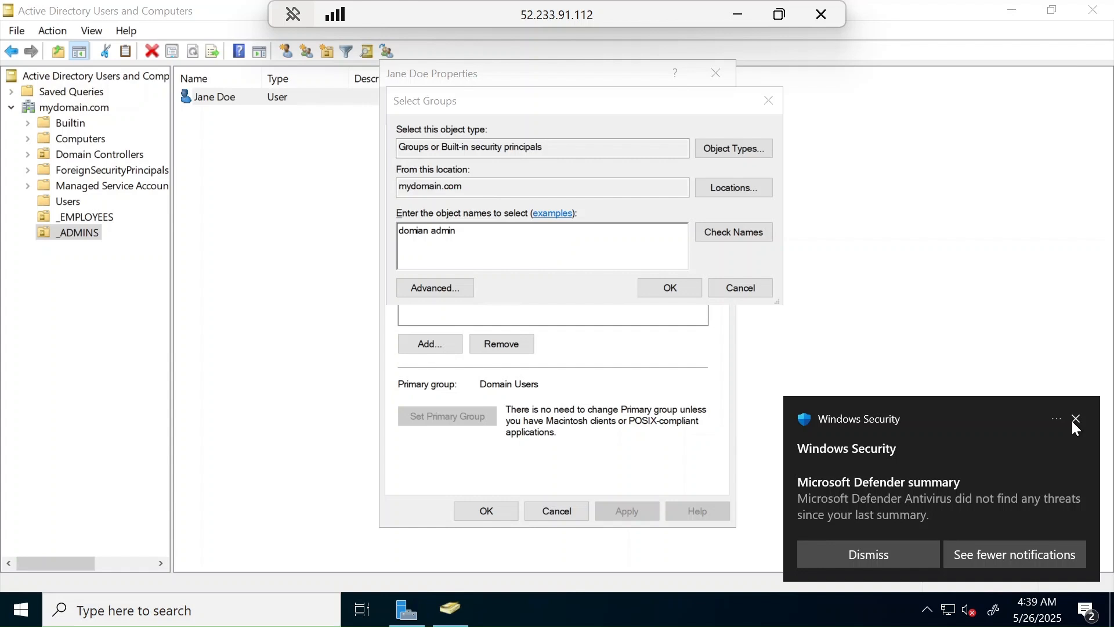
click(1075, 419)
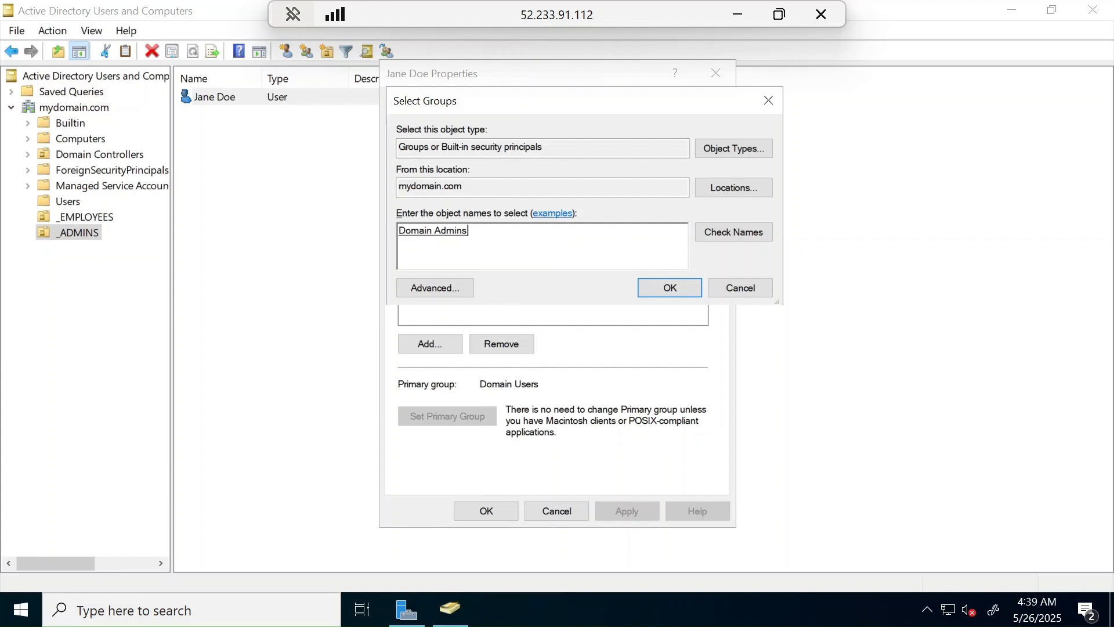
key(Return)
click(485, 512)
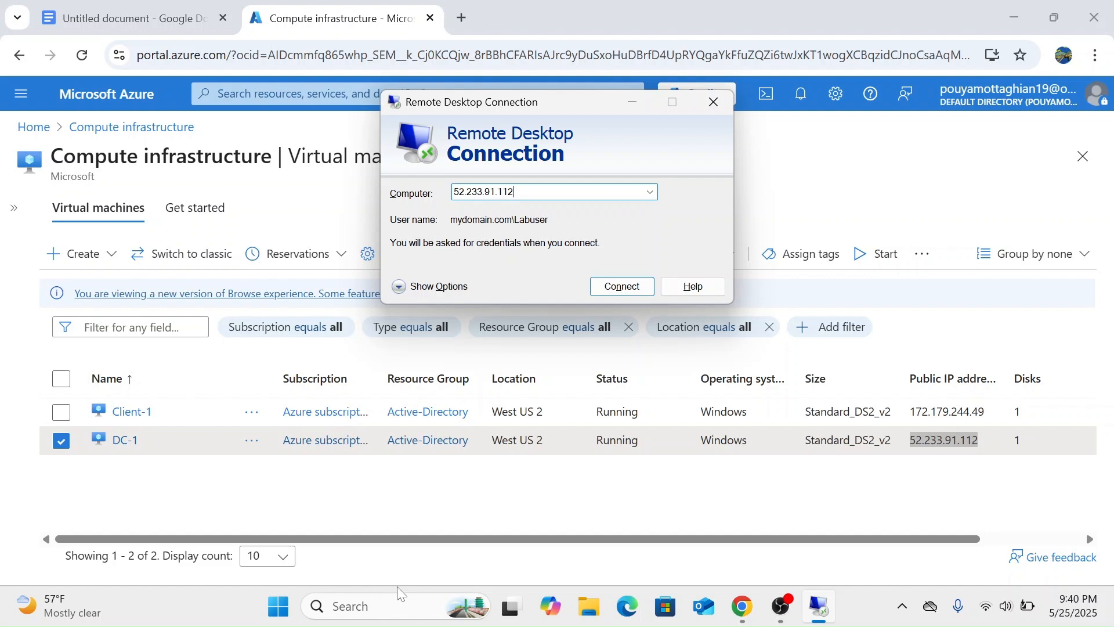
Connect to DC-1 at 52.233.91.112 with the mydomain.com domain credentials.
key(Return)
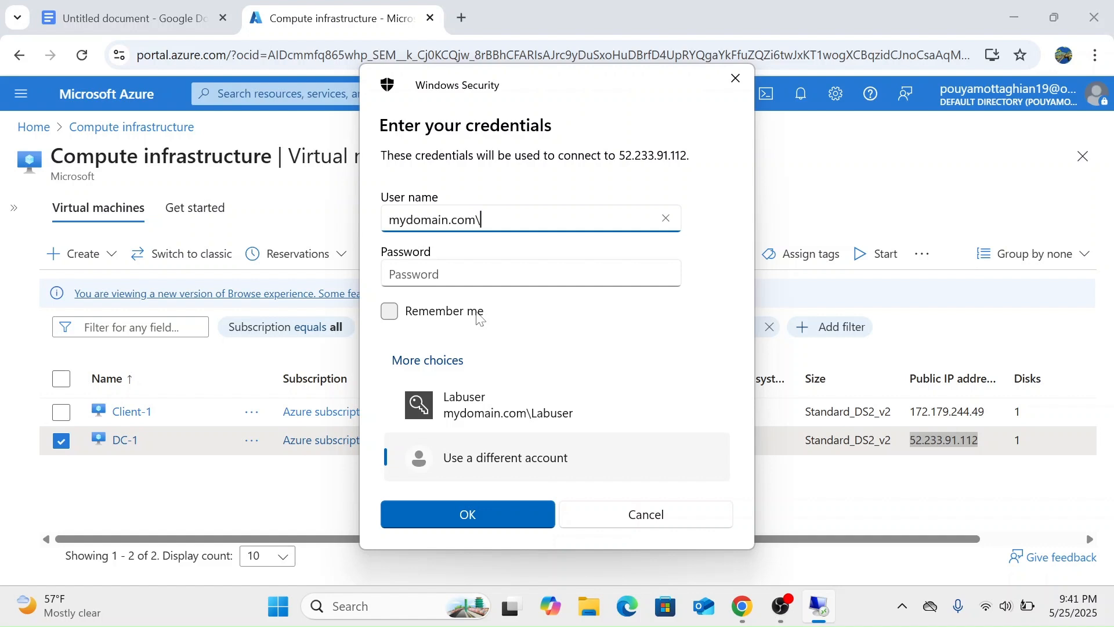
click(474, 521)
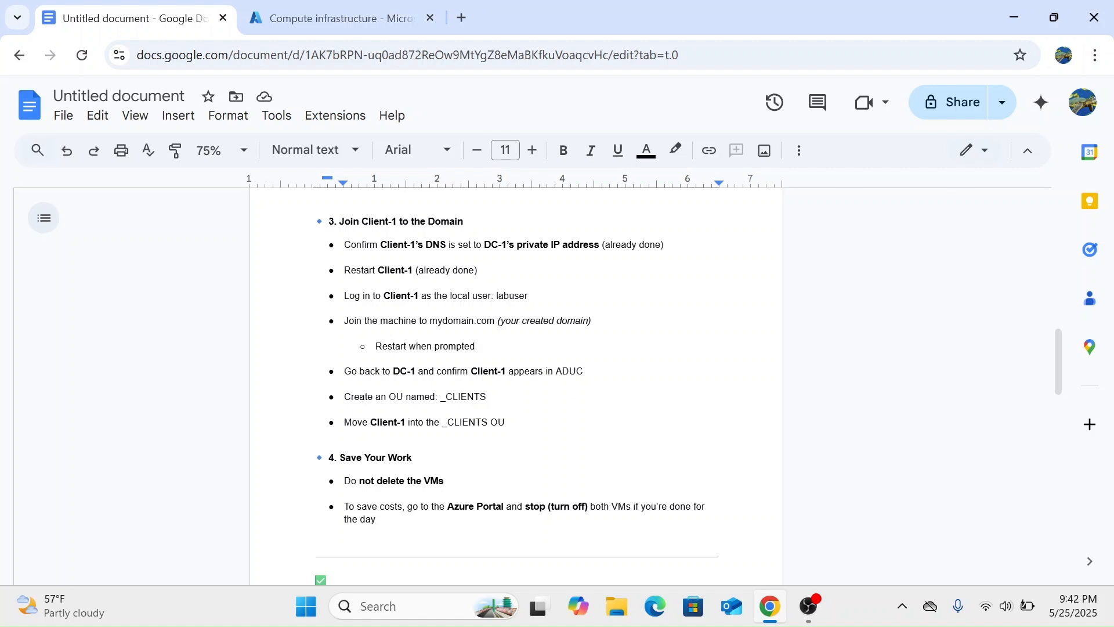
Go to the 'Restart Client-1 (already done)' line in the Google Docs checklist.
click(478, 270)
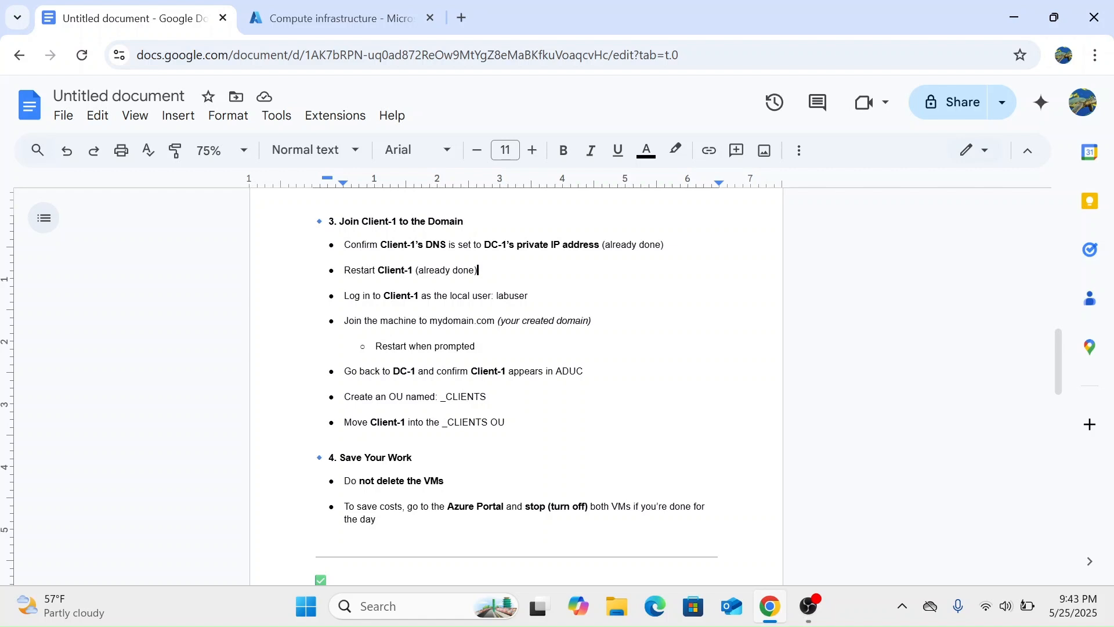
Enter the local lab account's password in the Client-1 credentials prompt.
key(alt+Tab)
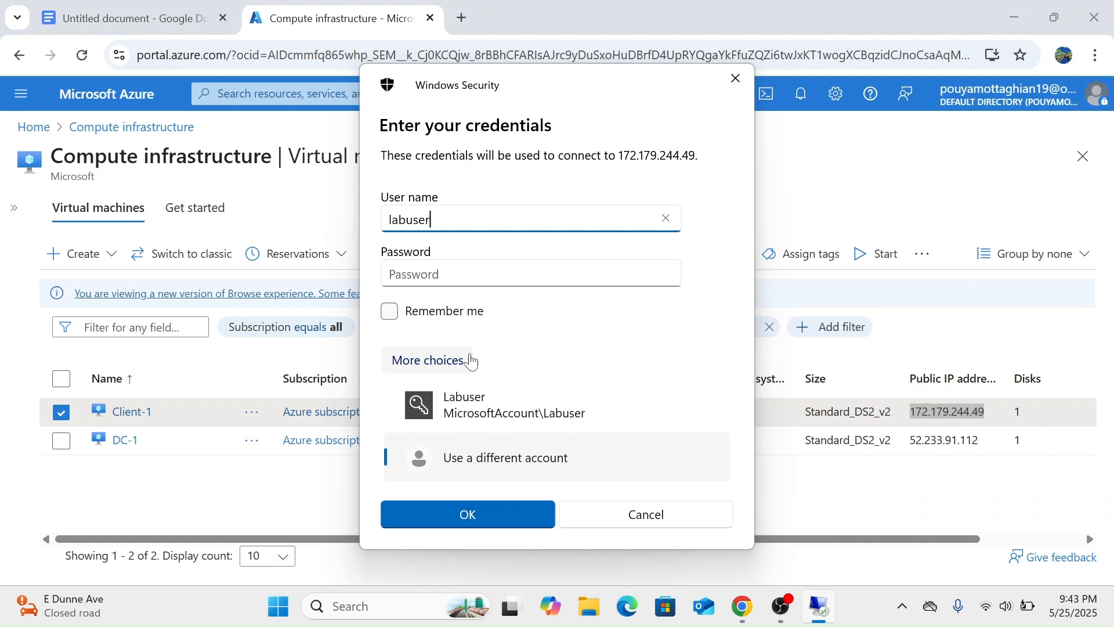
key(Tab)
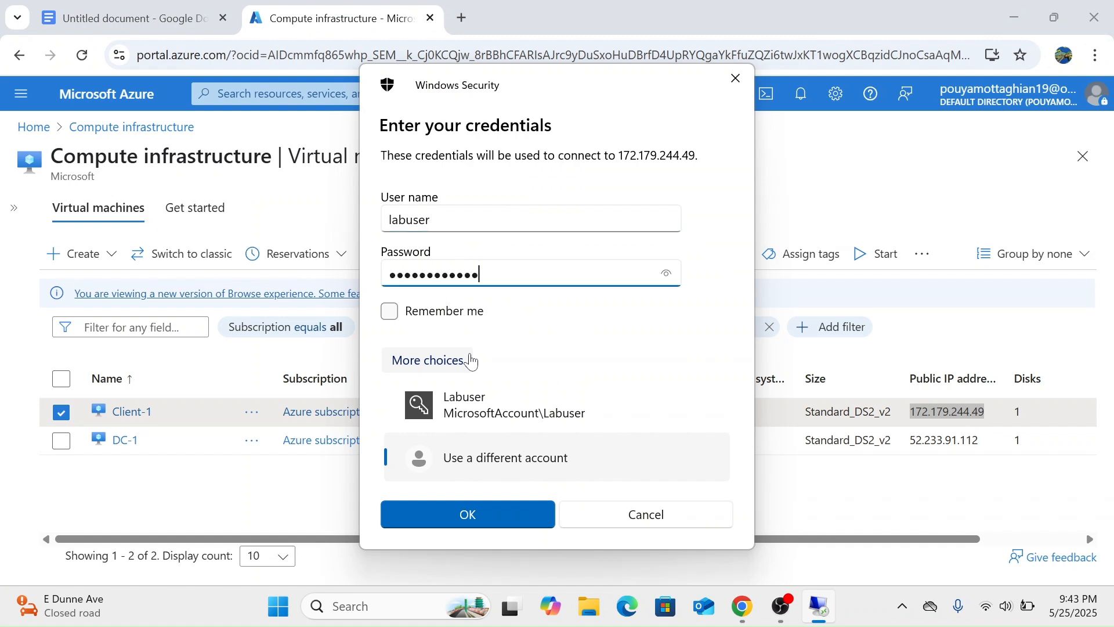
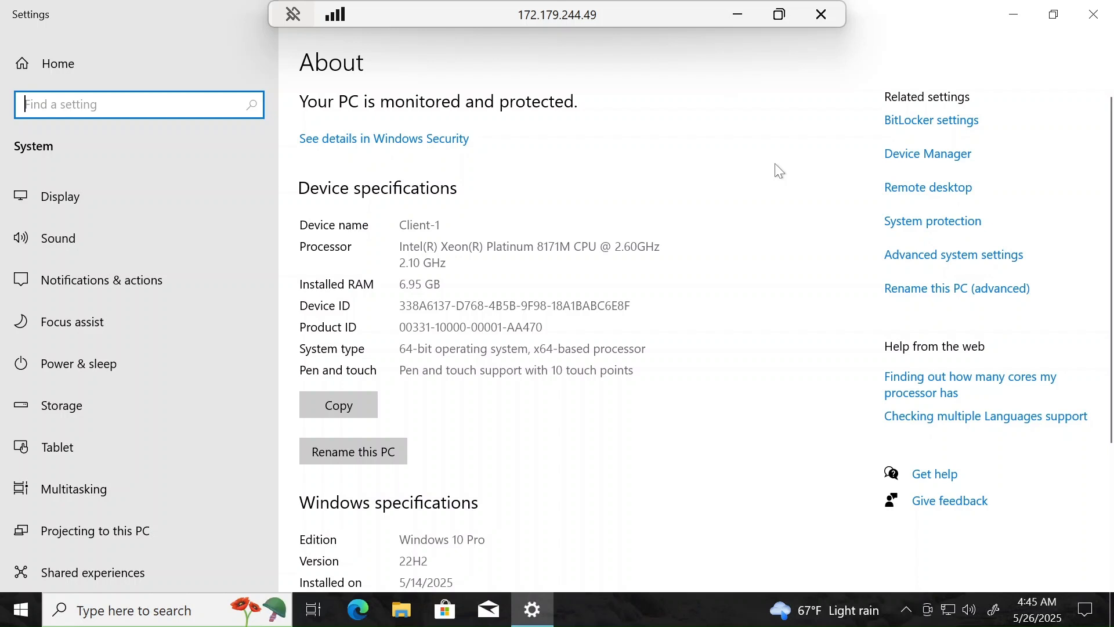
Change Client-1's membership from workgroup to the mydomain.com domain in System Properties.
click(413, 397)
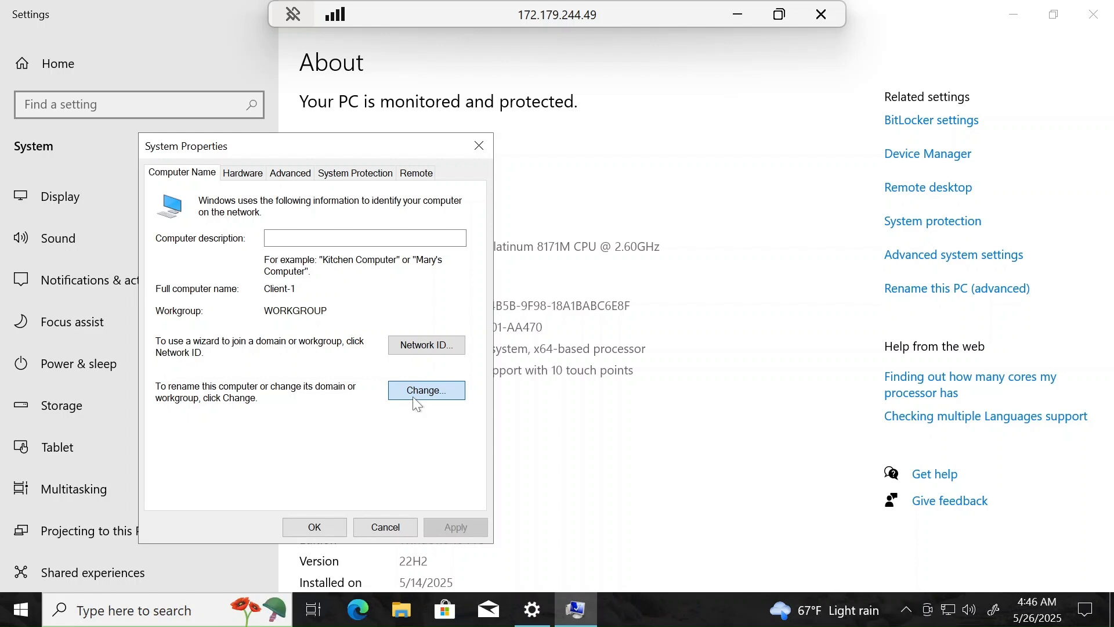
click(414, 396)
text(my)
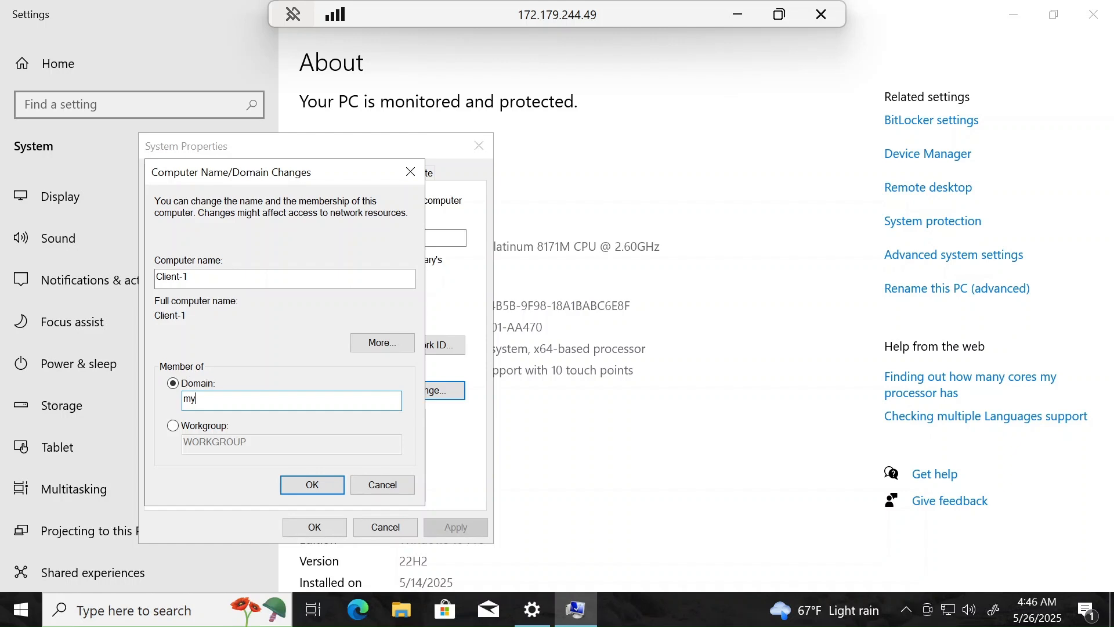
text(domain.com)
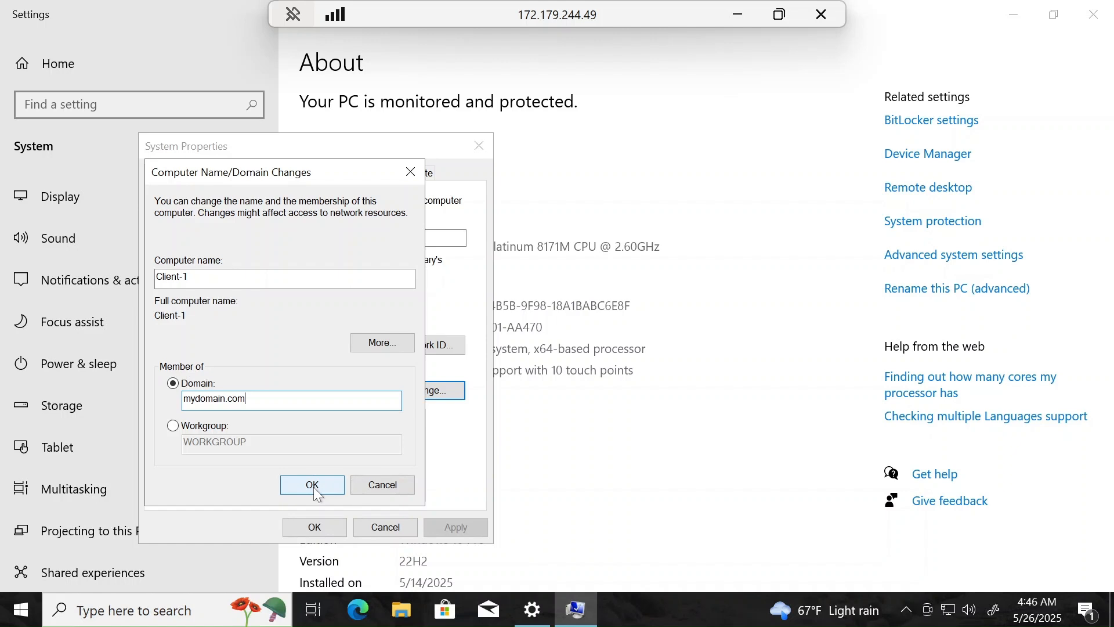
click(313, 486)
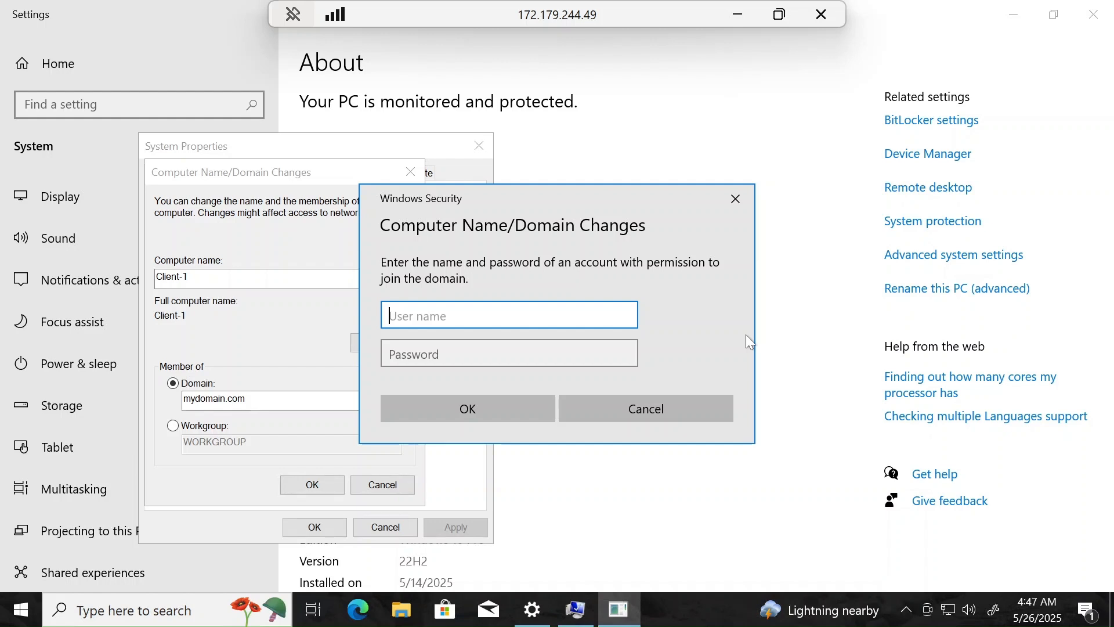
Authorize the join with the mydomain.com domain admin account and password, then dismiss the welcome message.
text(my)
text(domain.com\jane_admin)
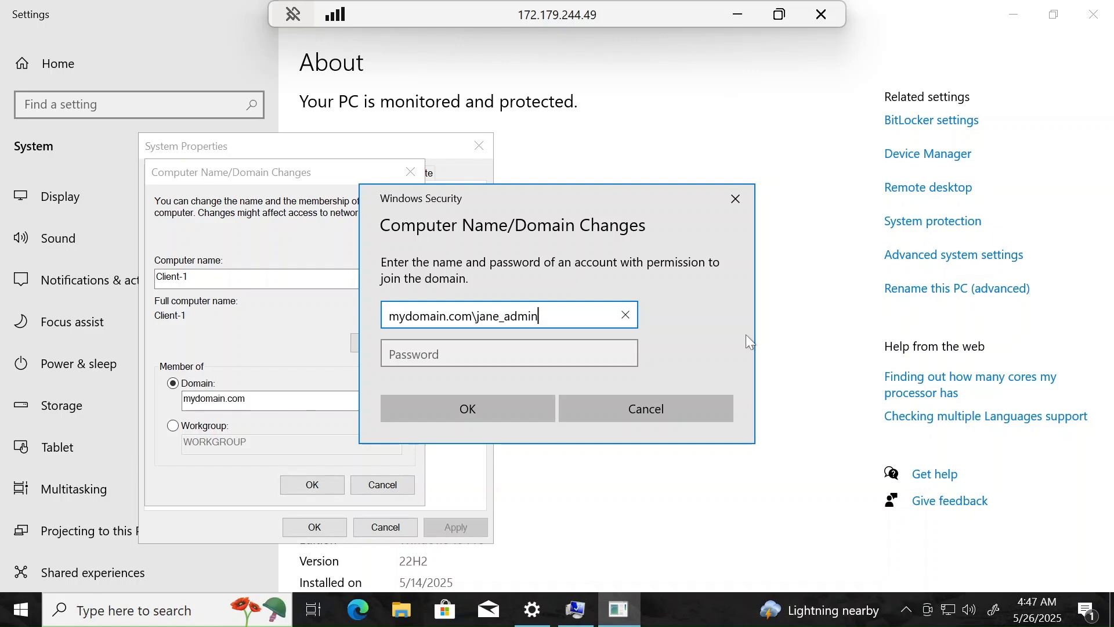
key(Tab)
text(●●●●●●●●●●●●)
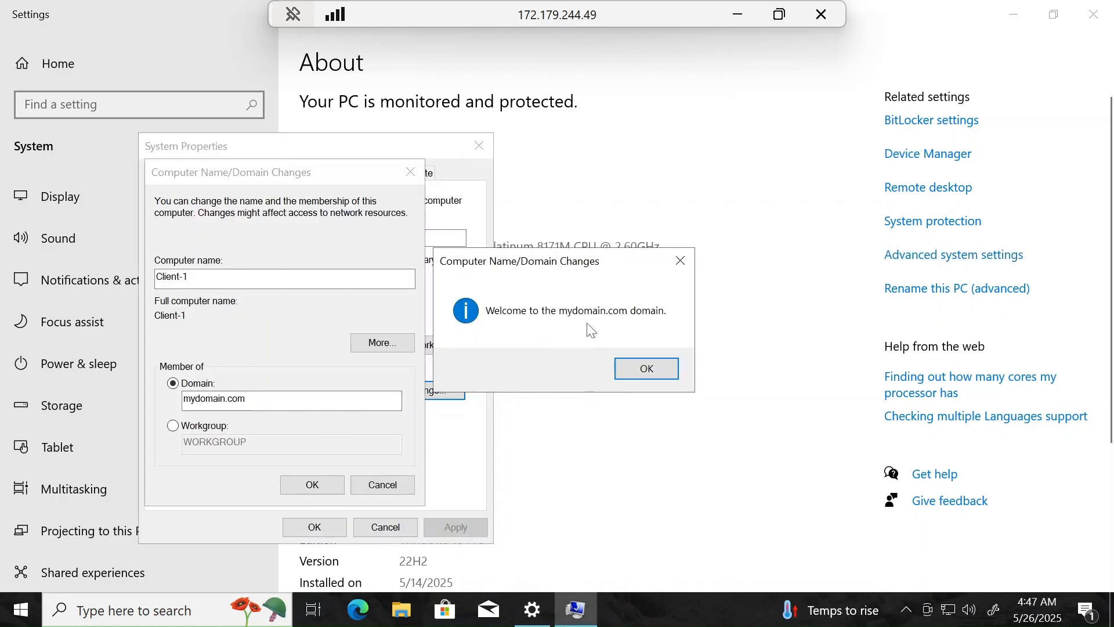
click(649, 369)
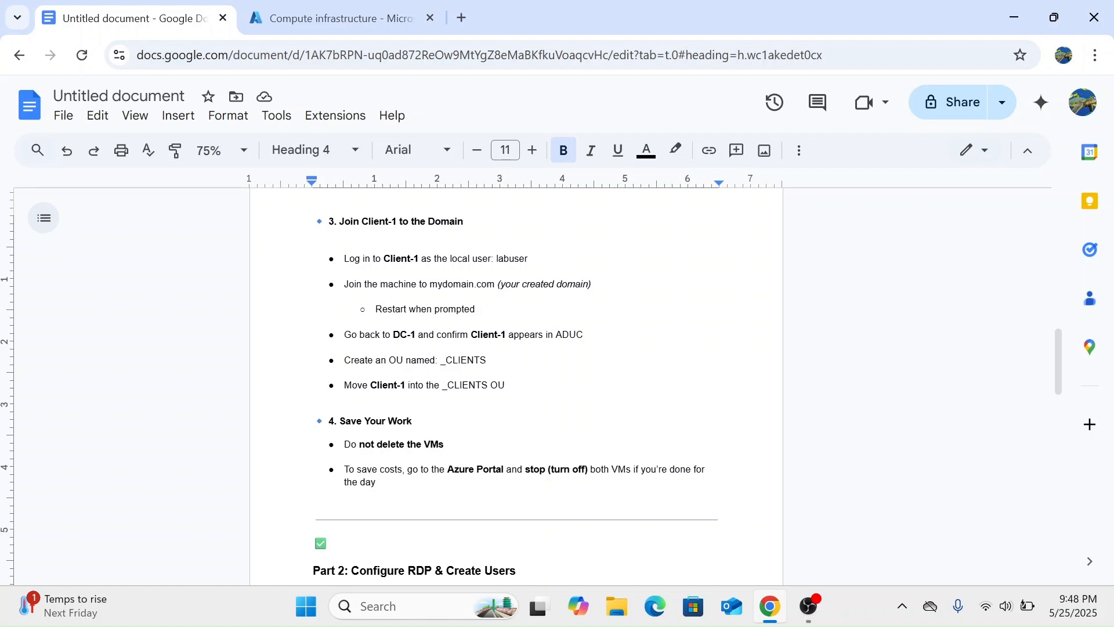
Reconnect to Client-1 at 172.179.244.49 over Remote Desktop using its Azure public IP.
key(ctrl+Tab)
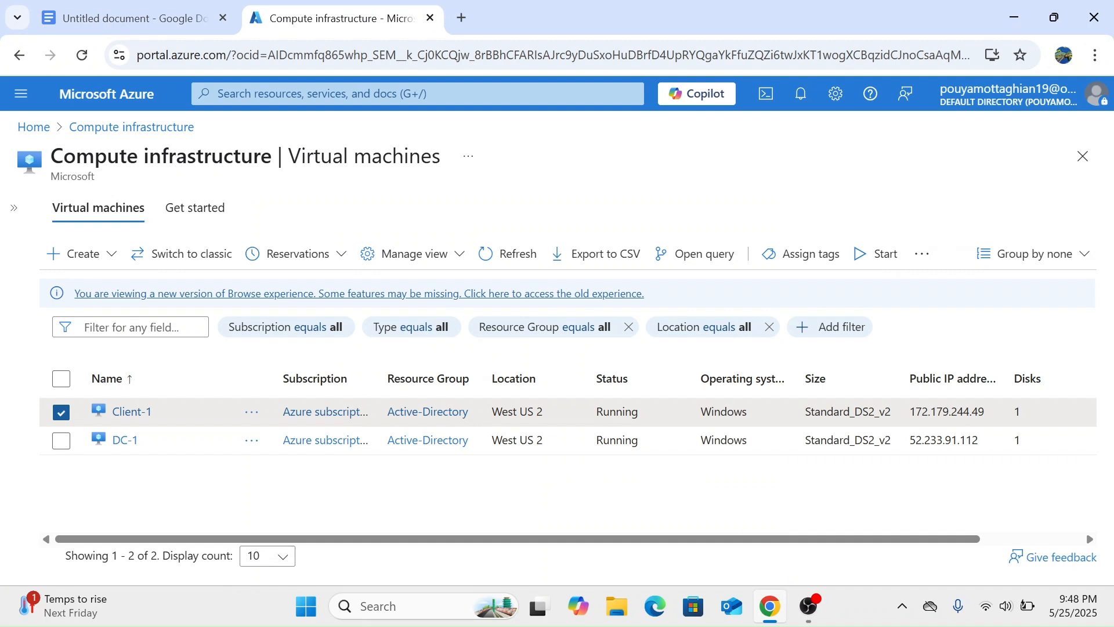
double_click(947, 412)
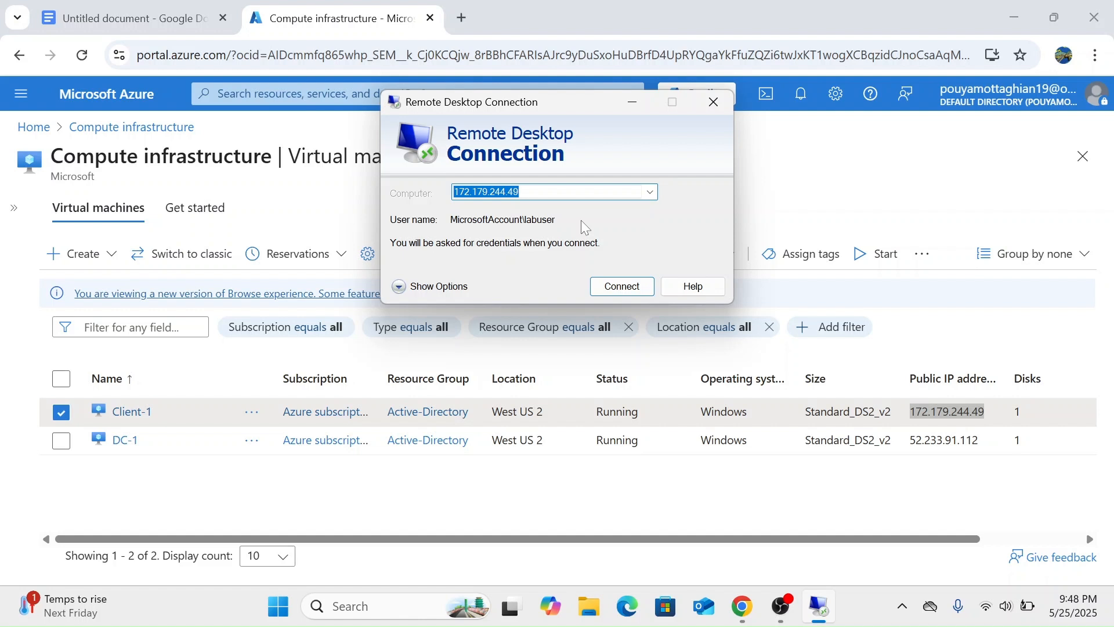
key(Return)
text(C)
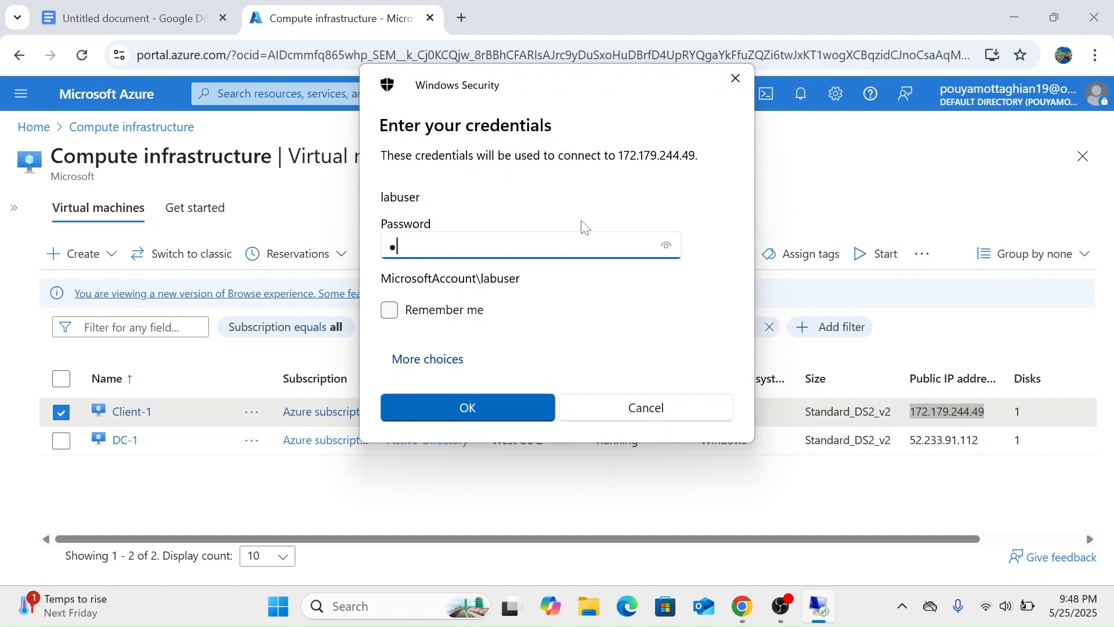
key(Return)
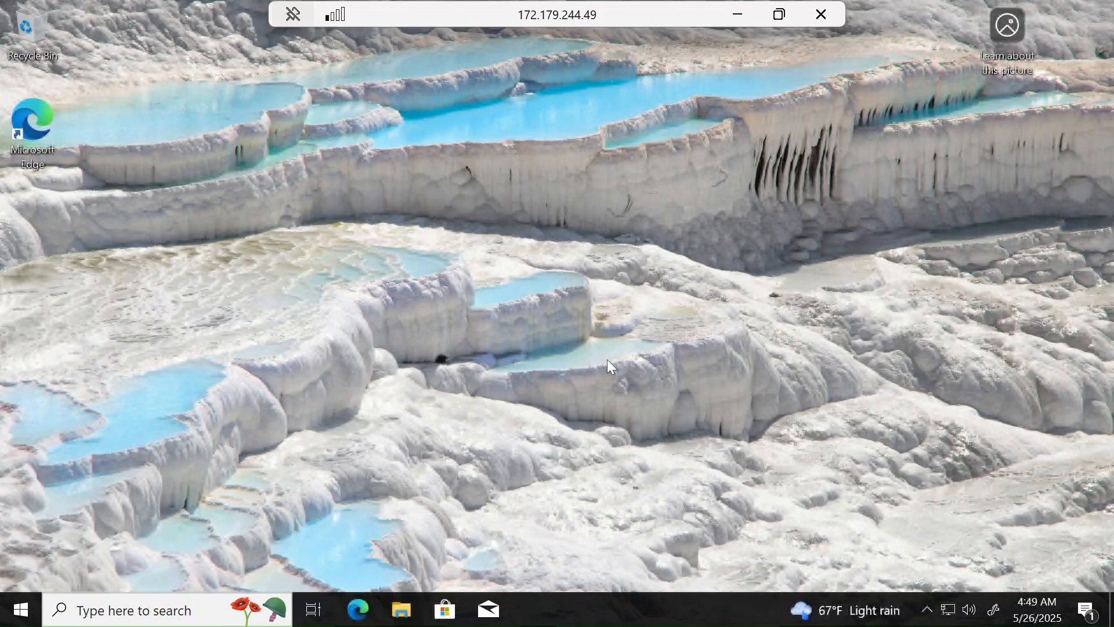
Verify in About and the advanced name settings that Client-1's full name is Client-1.mydomain.com.
click(114, 610)
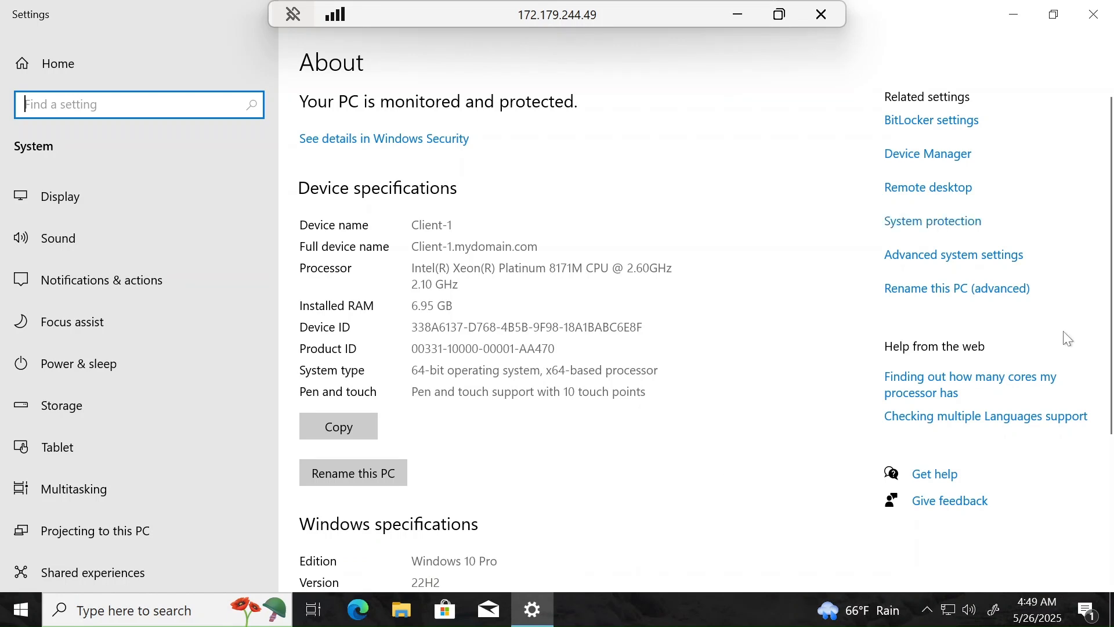
click(958, 288)
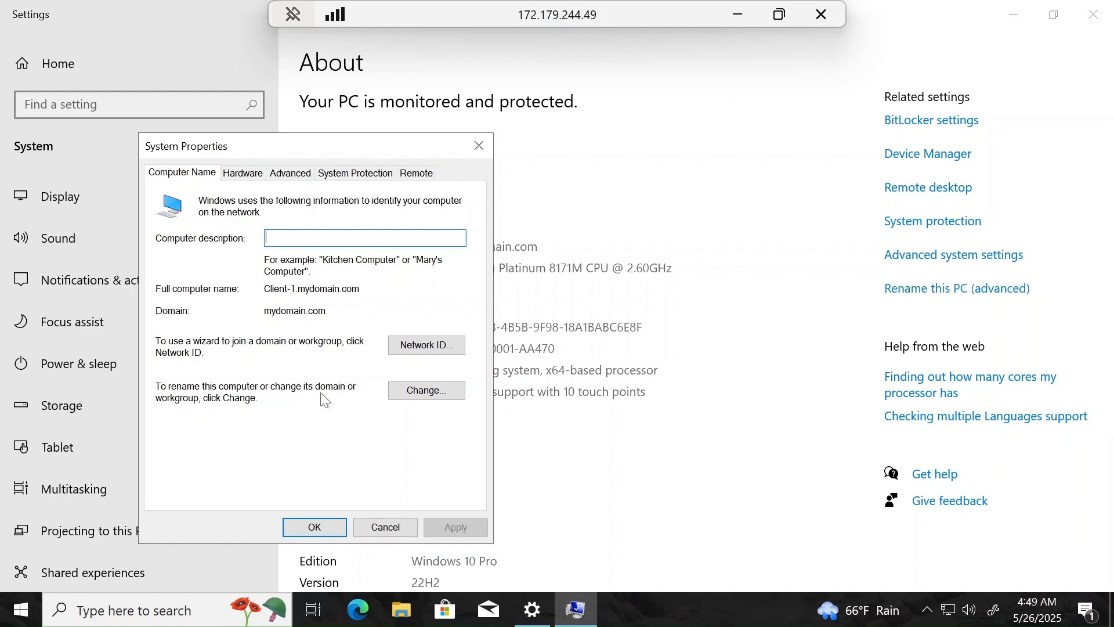
click(439, 391)
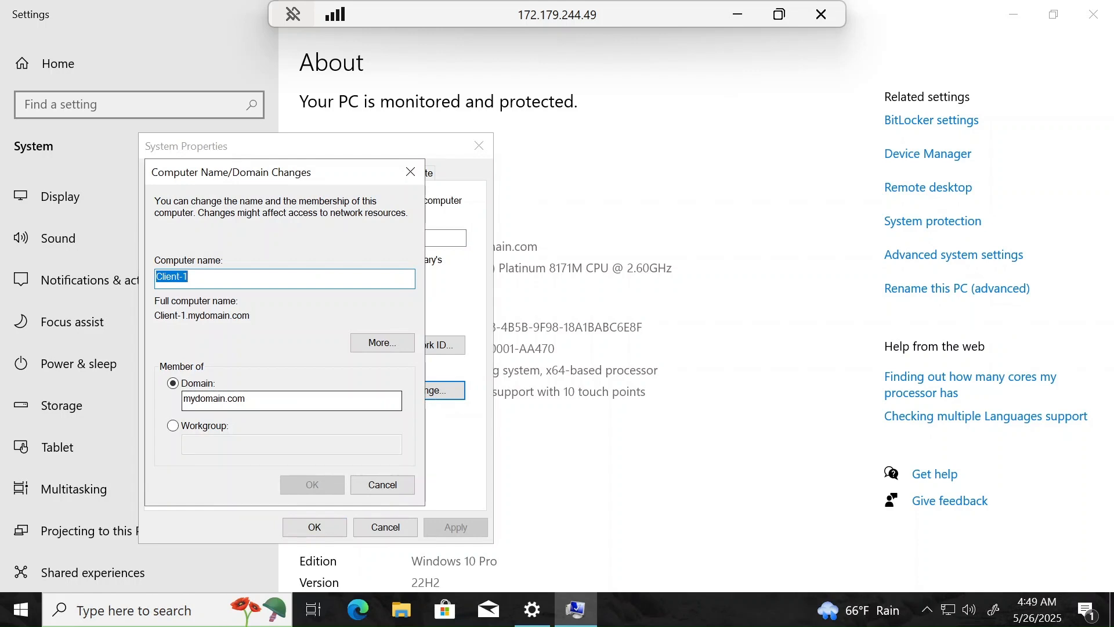
click(302, 401)
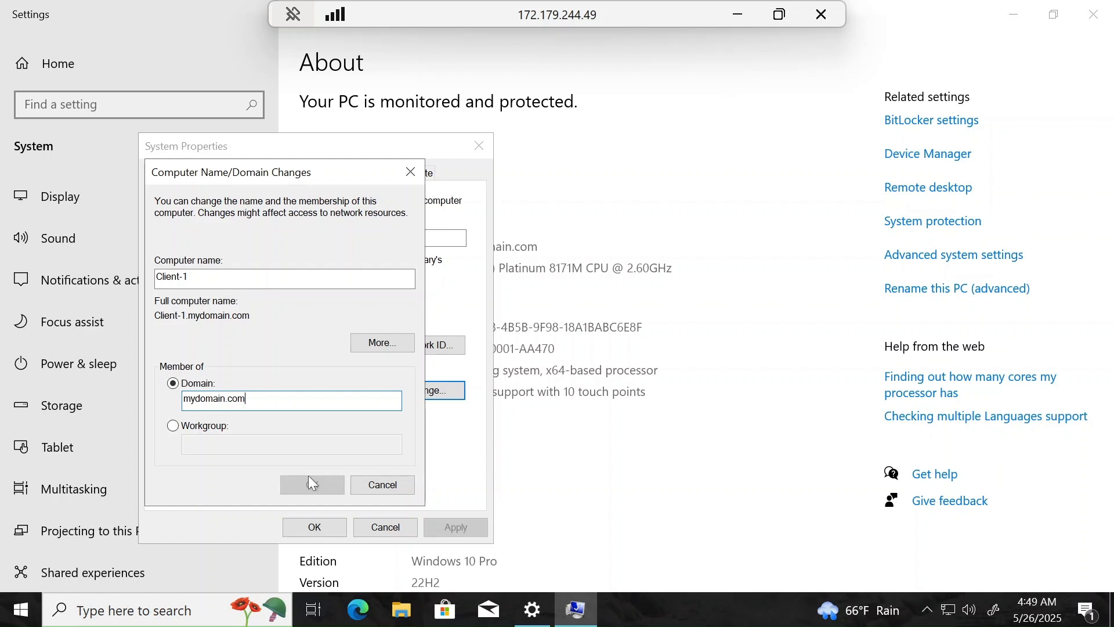
click(409, 174)
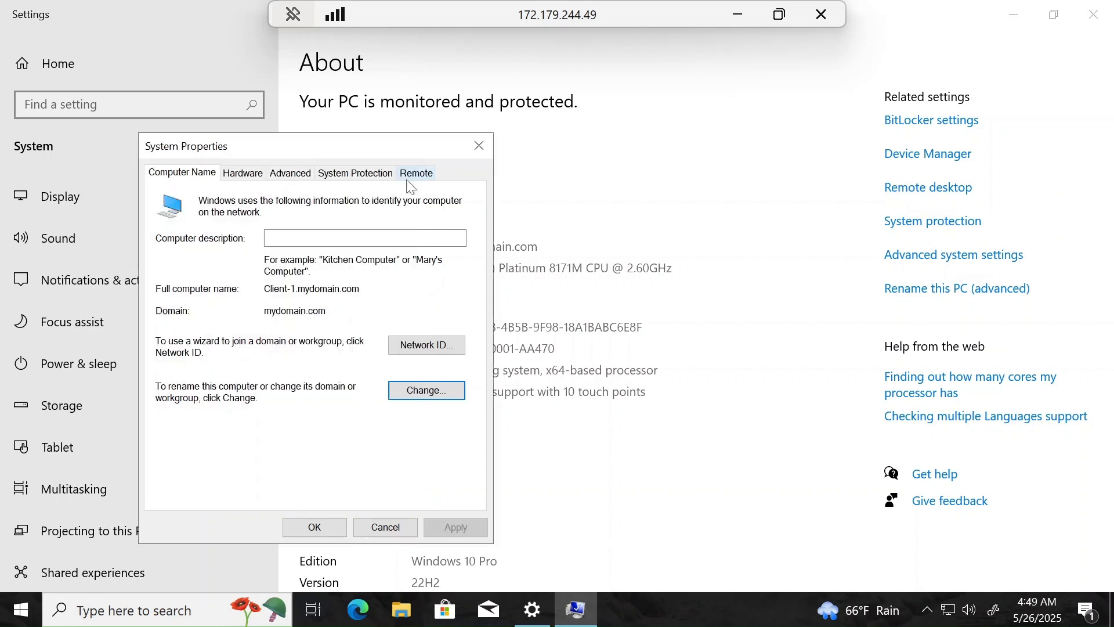
click(479, 146)
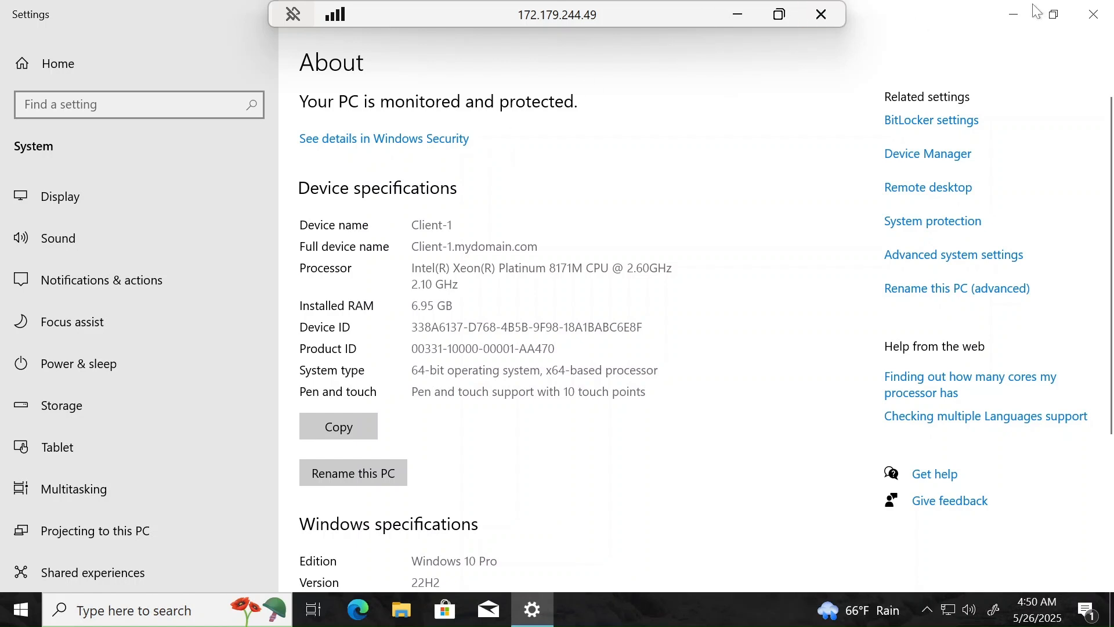
click(1094, 14)
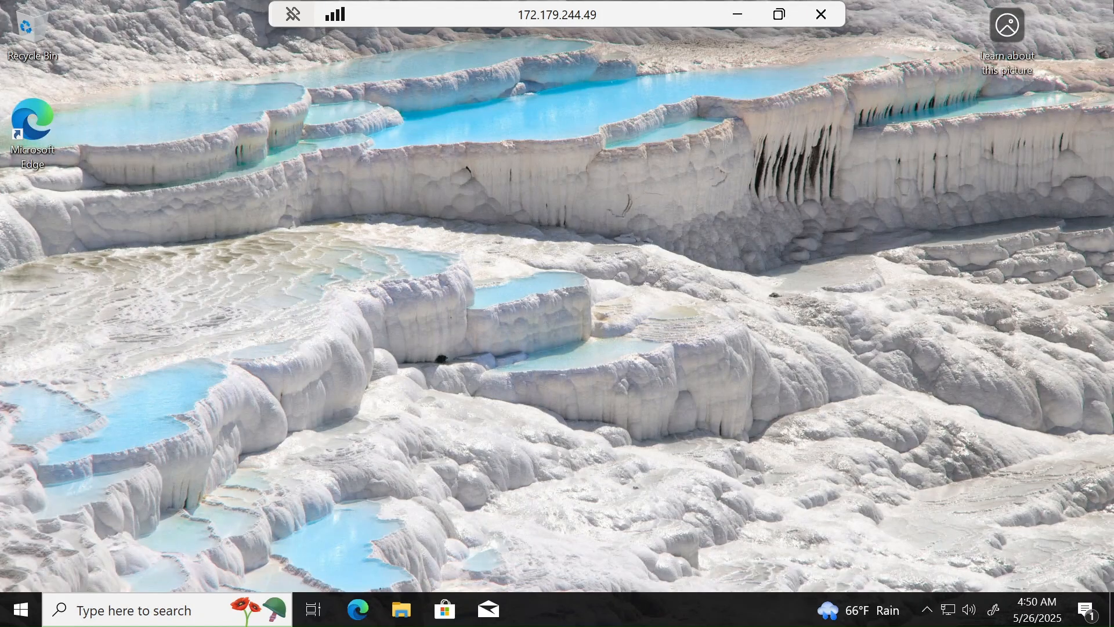
Sign out of Client-1 by running logoff from the Run dialog.
click(120, 601)
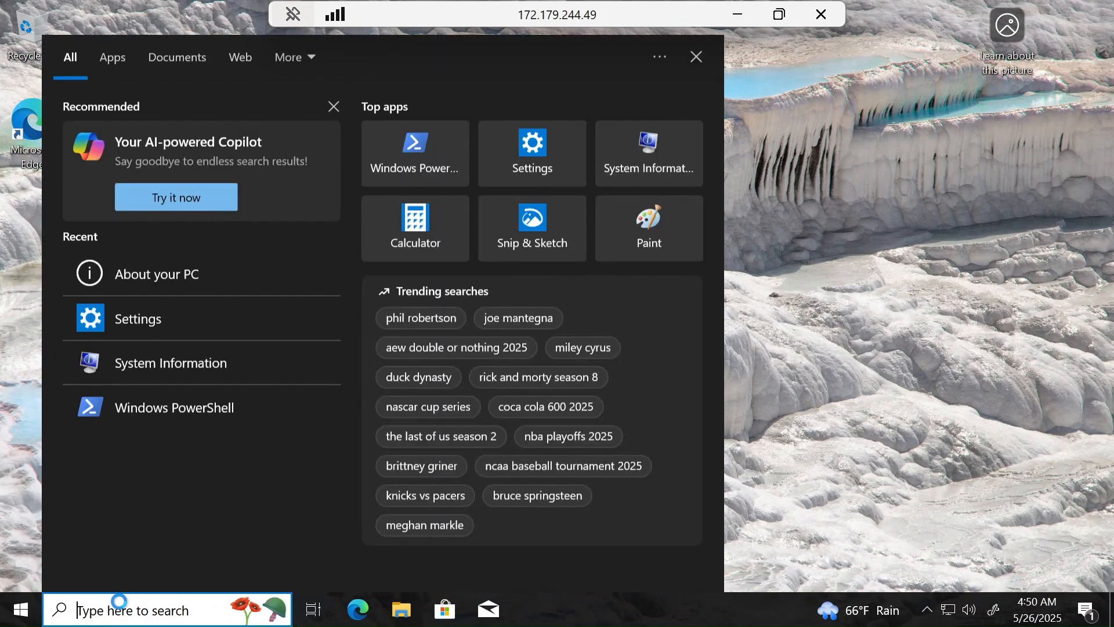
text(run)
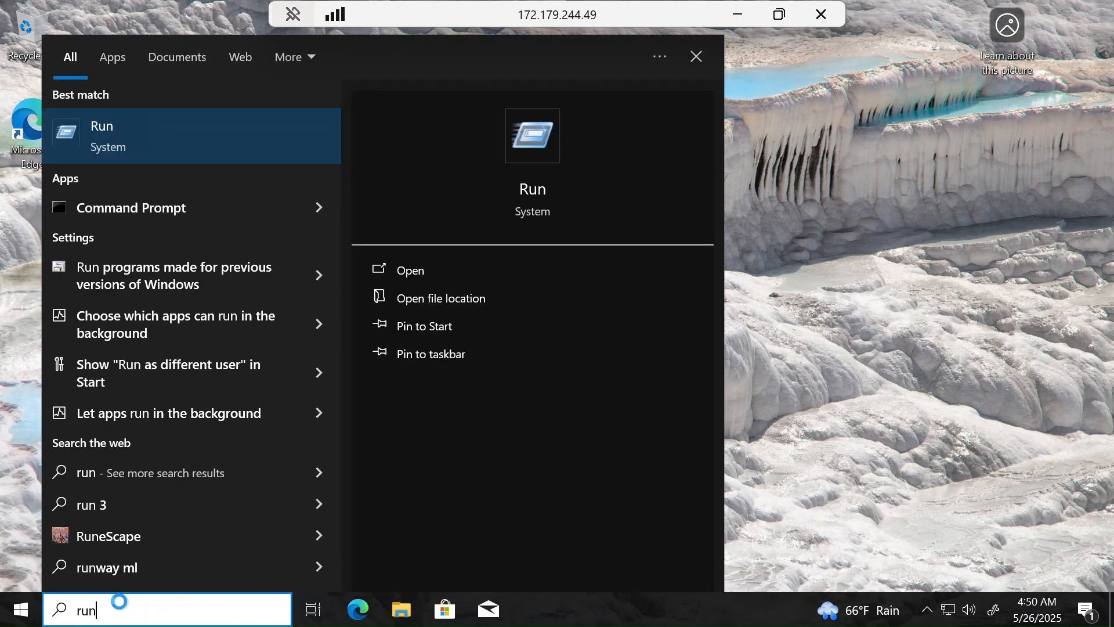
key(Return)
text(logoff)
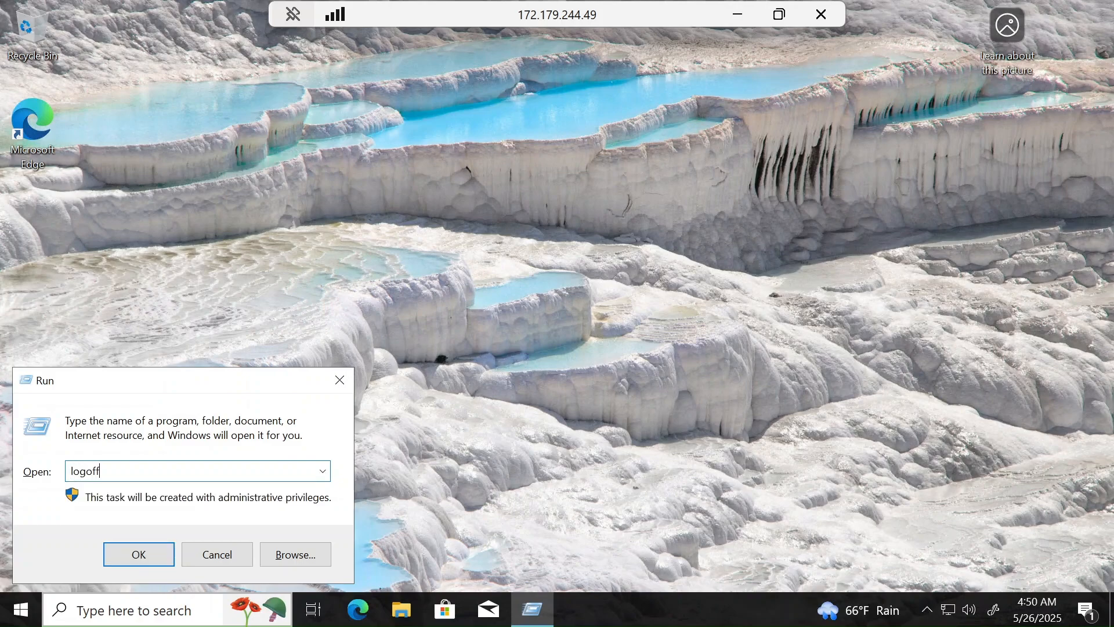
key(Return)
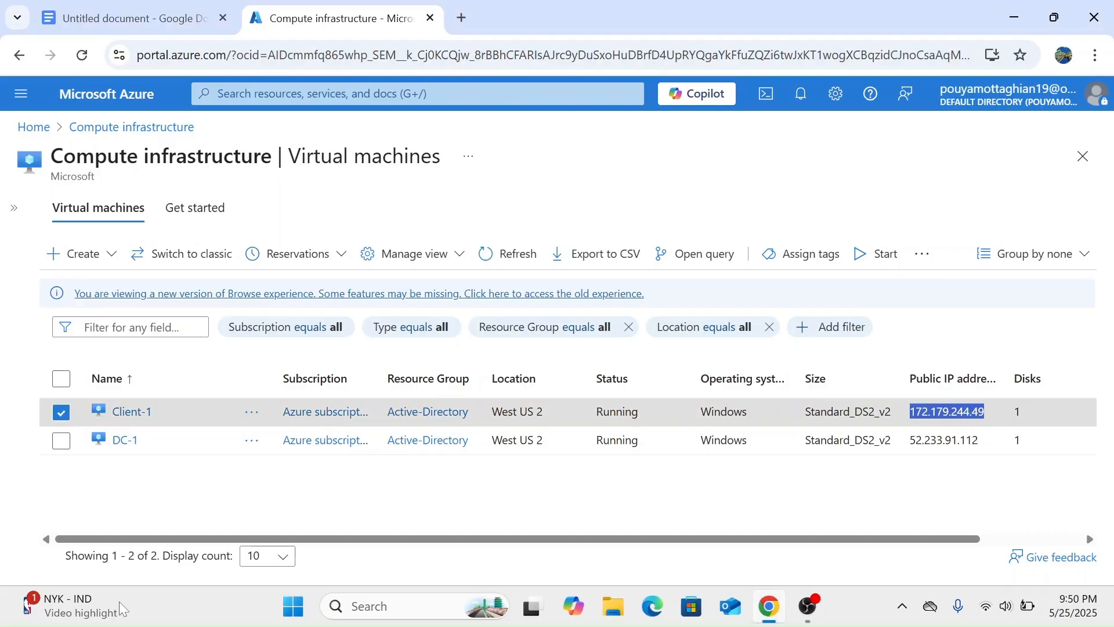
Copy DC-1's public IP 52.233.91.112 from the Azure VM list.
click(258, 469)
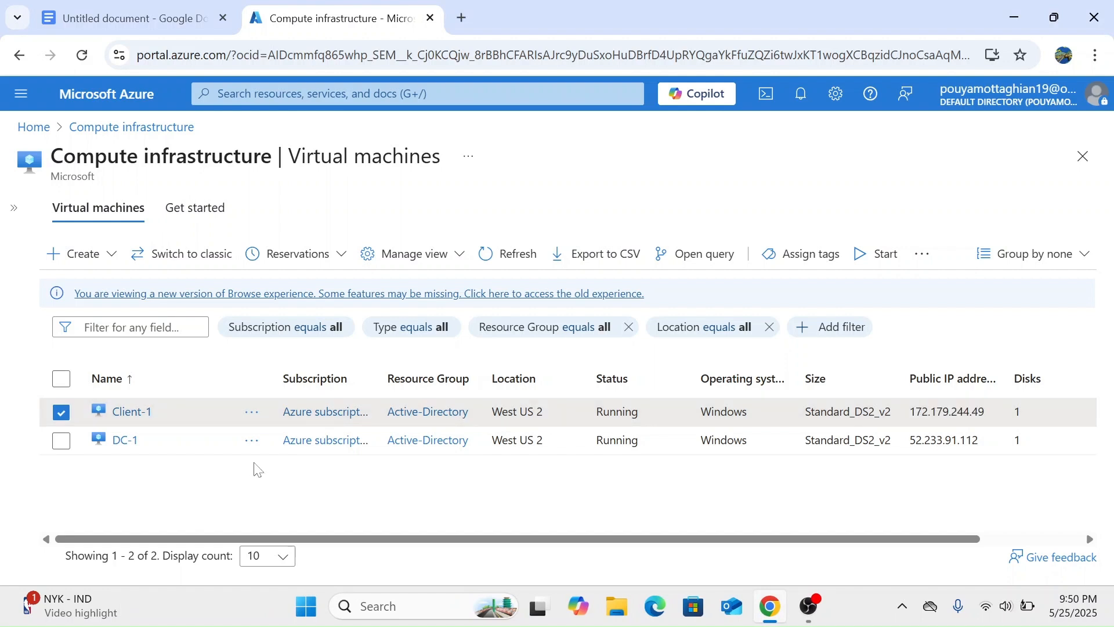
click(63, 443)
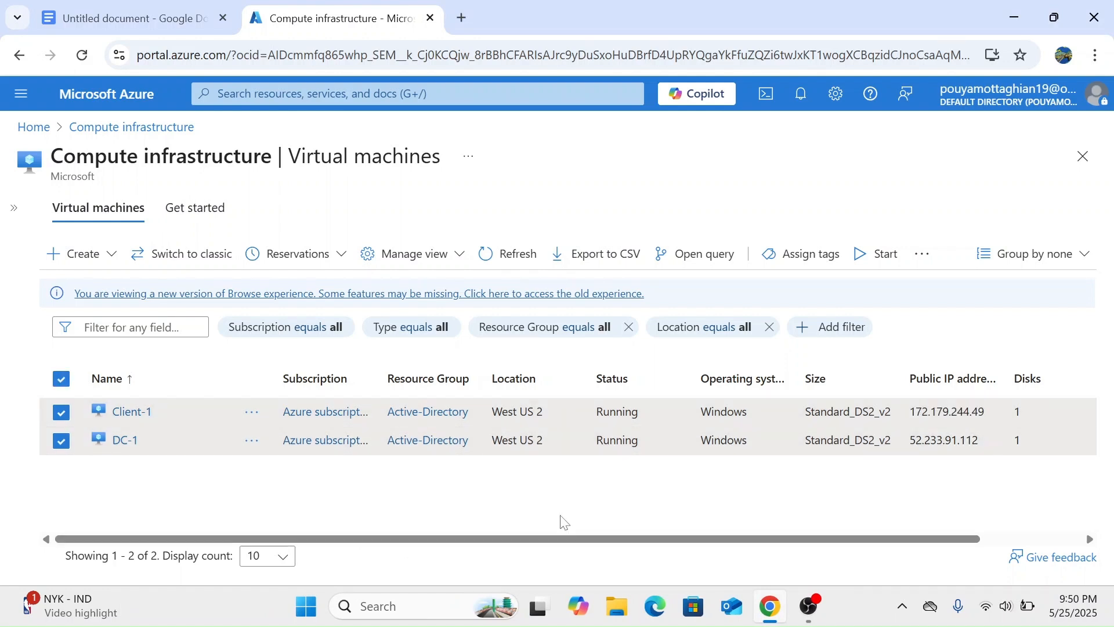
click(63, 385)
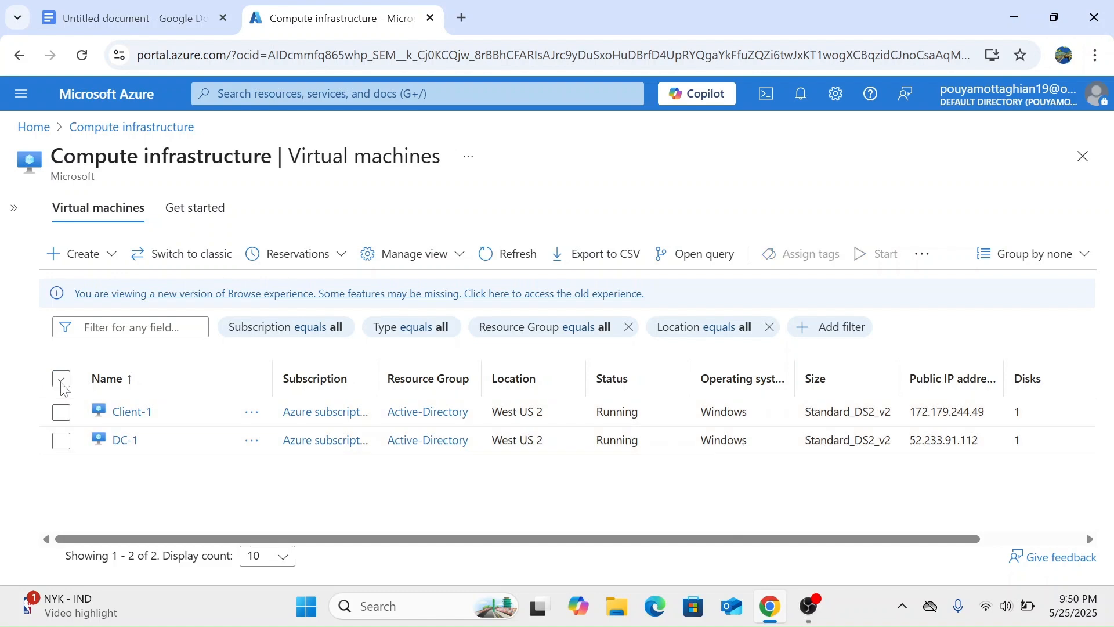
drag(980, 440, 909, 440)
key(ctrl+c)
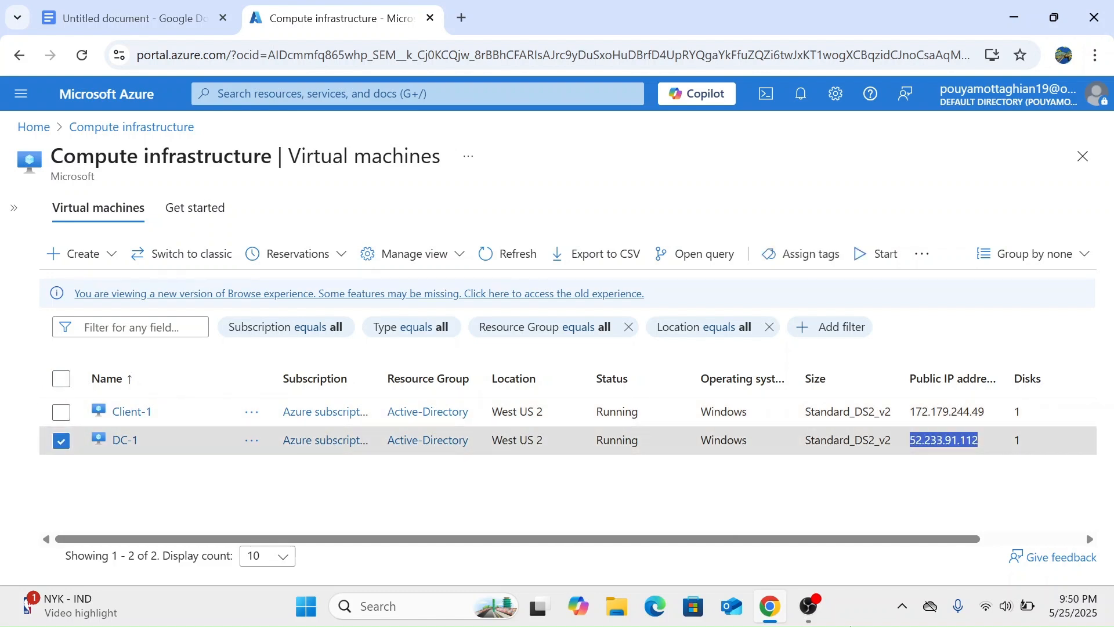
Connect to DC-1 at 52.233.91.112 via Remote Desktop with the domain admin password.
click(373, 605)
text(rdp)
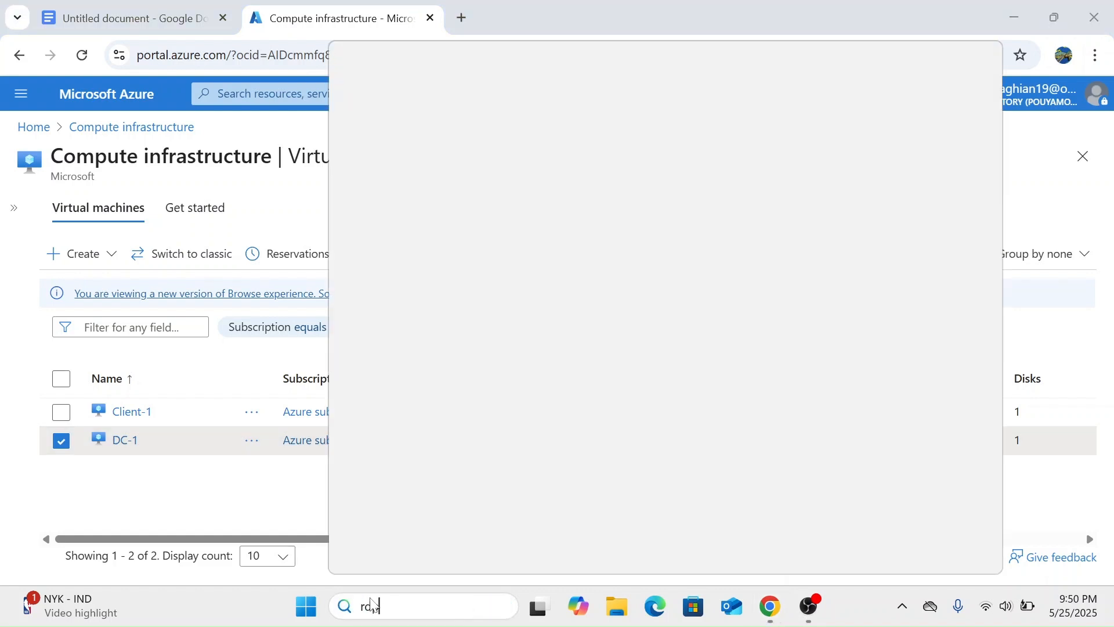
key(Return)
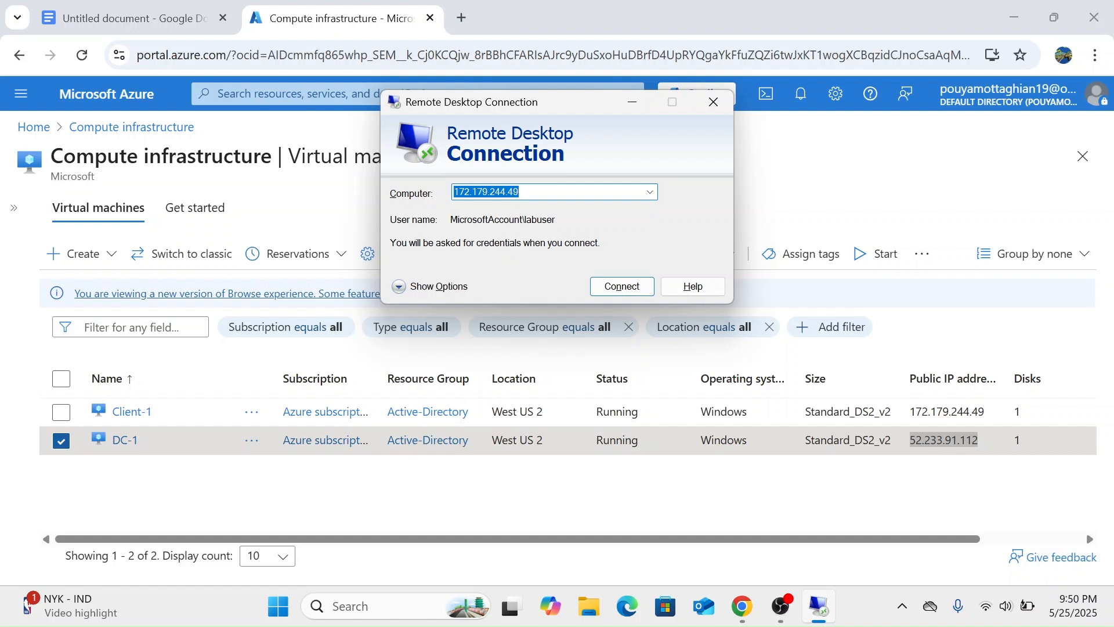
key(BackSpace)
key(ctrl+v)
key(Return)
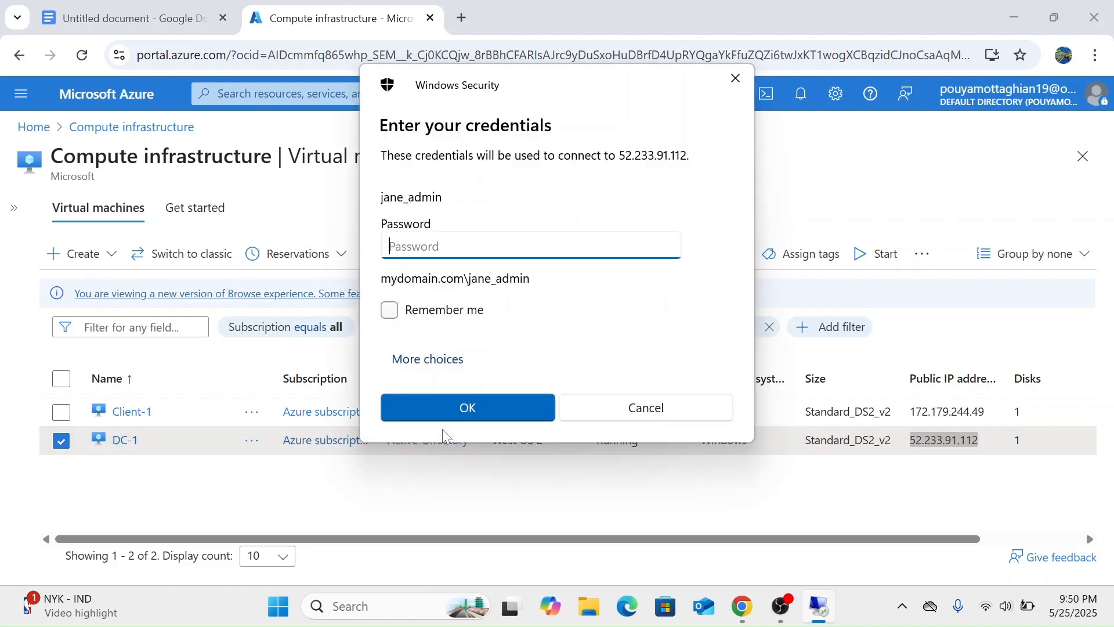
text(************)
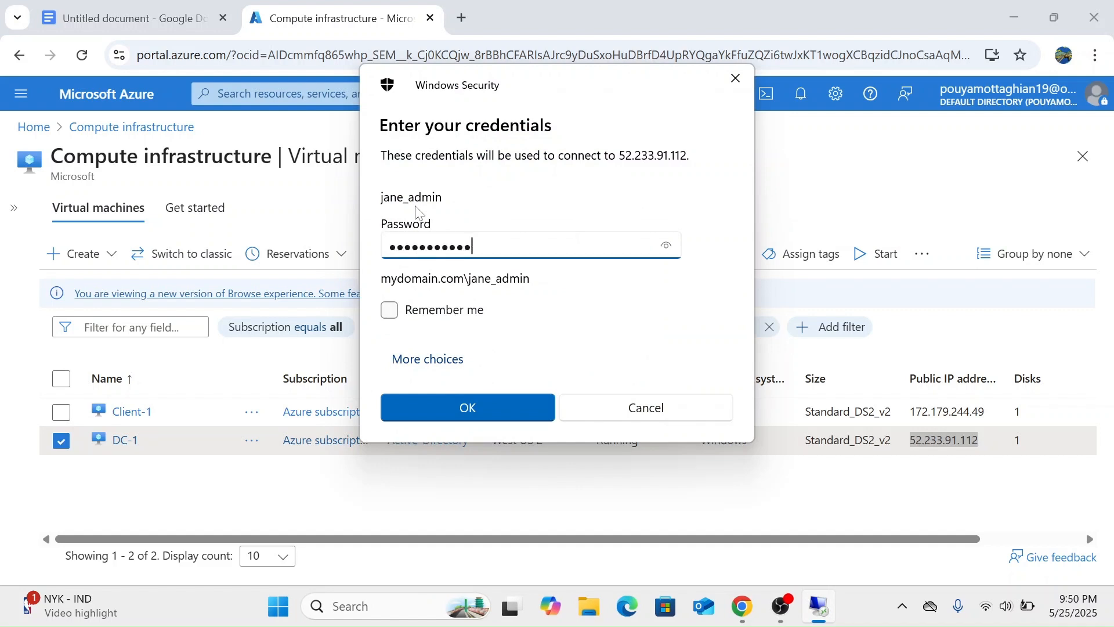
key(Return)
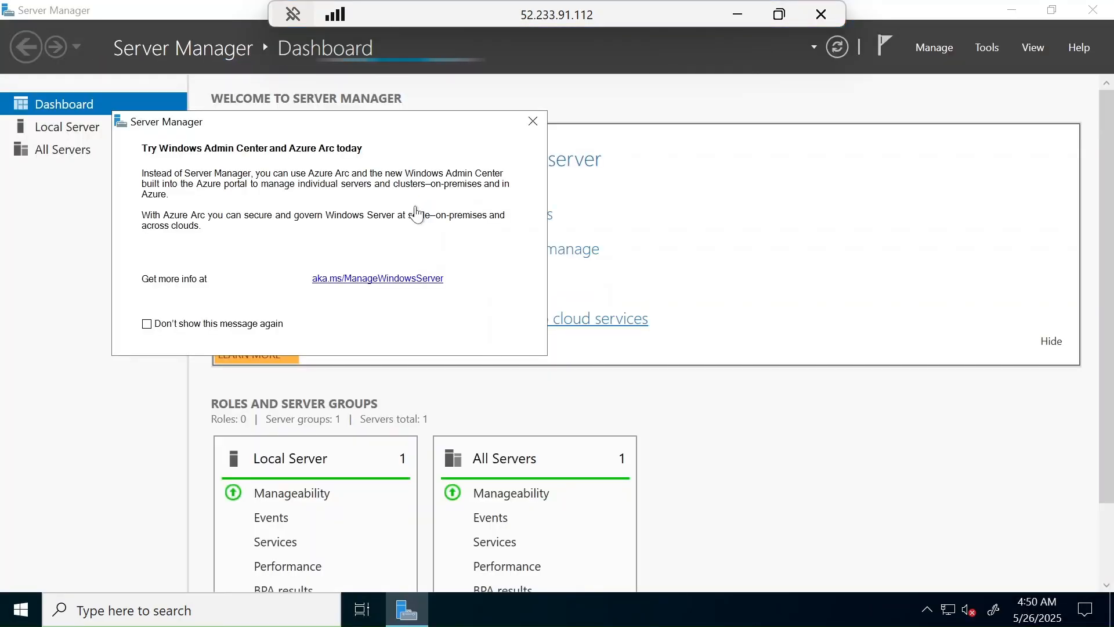
Launch Active Directory Users and Computers on DC-1 and maximize its window.
click(533, 121)
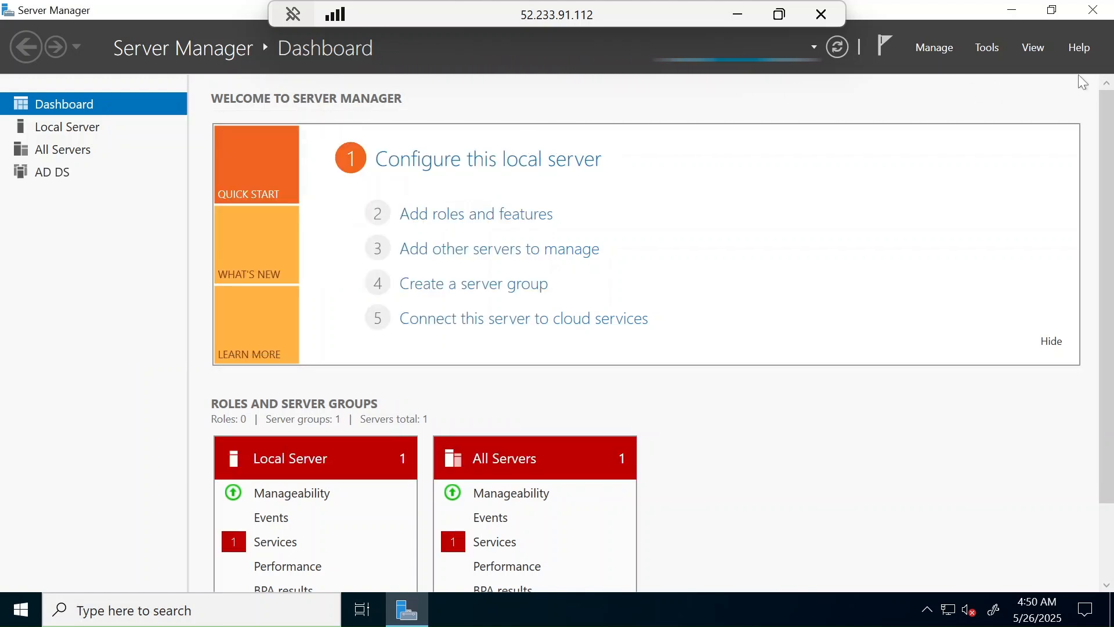
click(1019, 10)
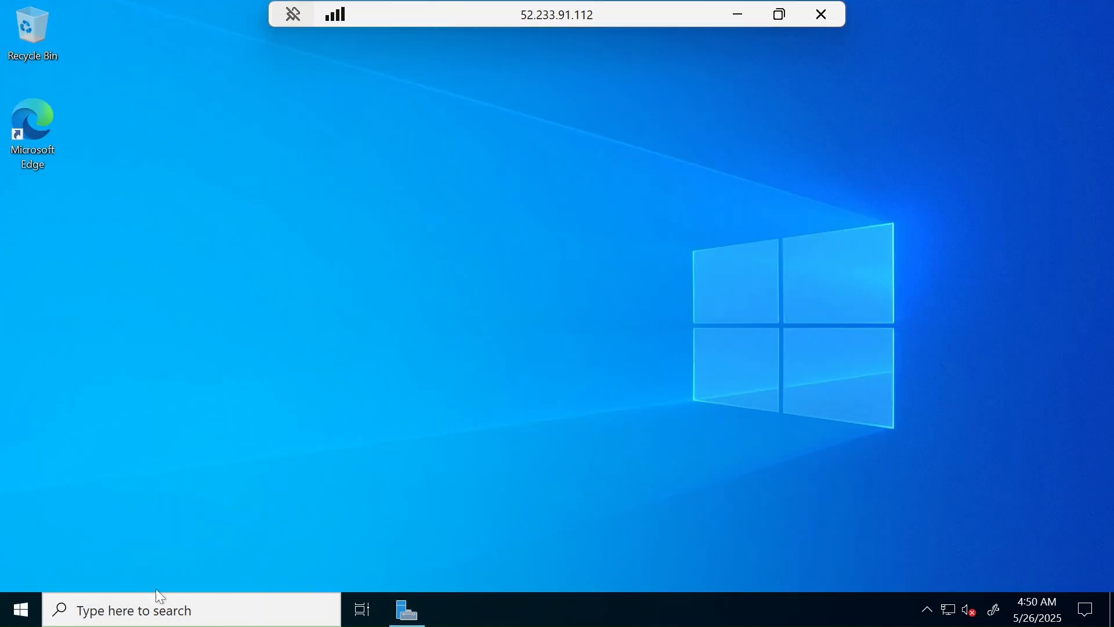
click(110, 619)
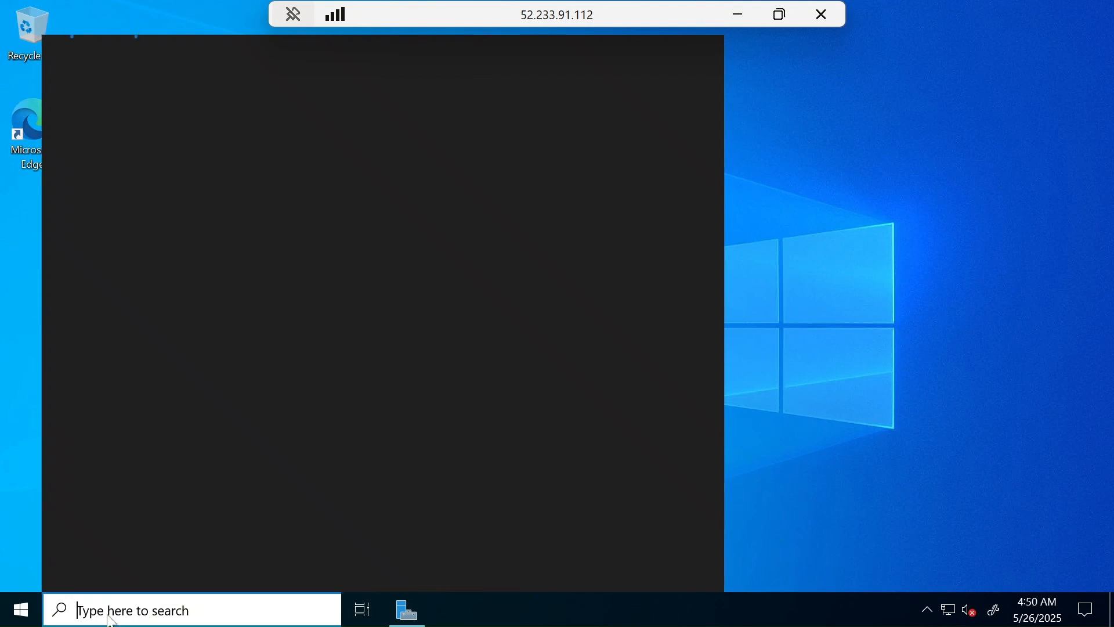
text(active)
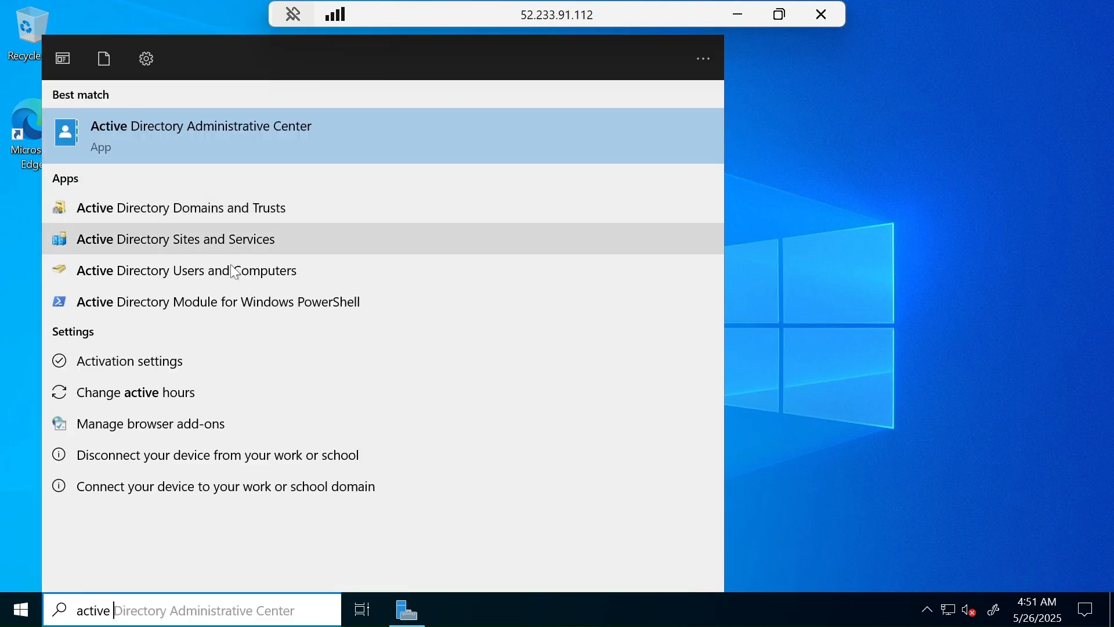
click(231, 271)
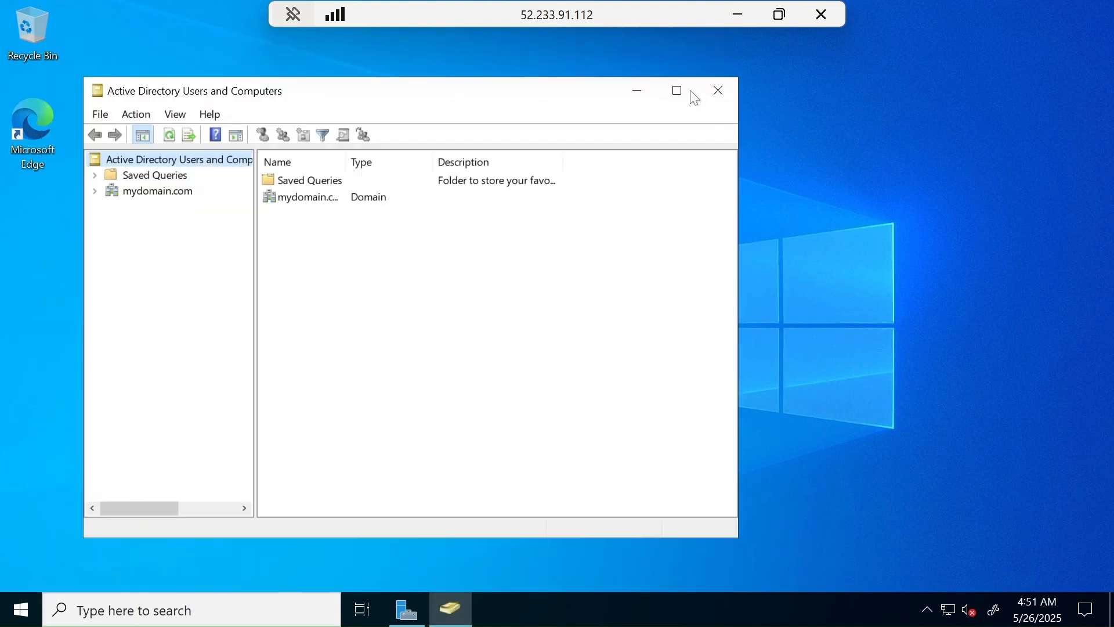
click(677, 92)
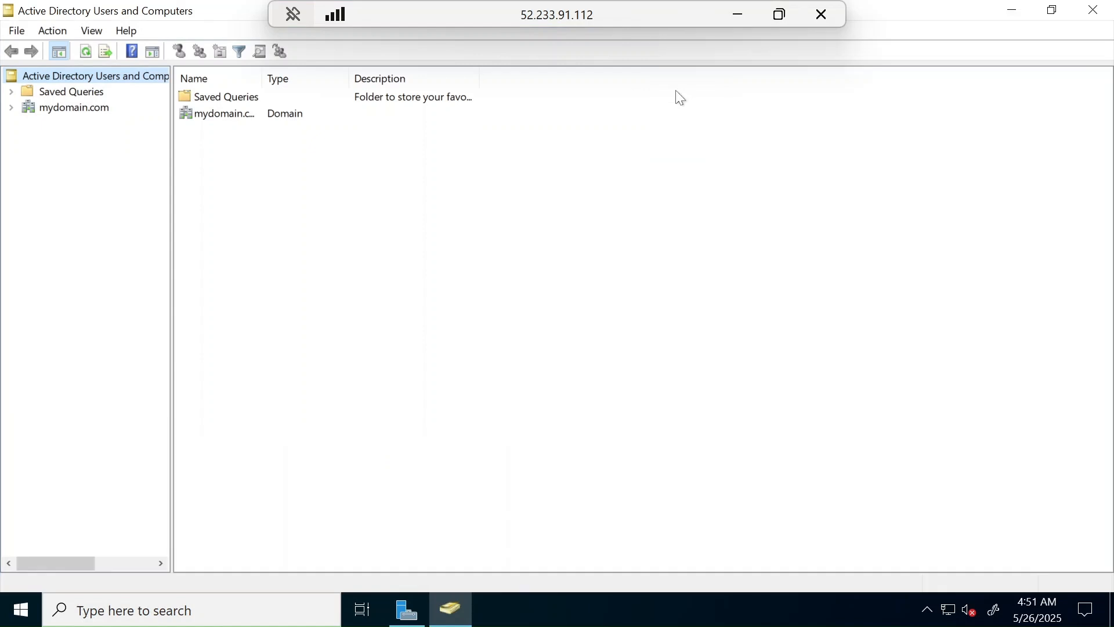
Browse mydomain.com's Users, _ADMINS and _EMPLOYEES, and confirm Client-1 is under Computers.
click(58, 110)
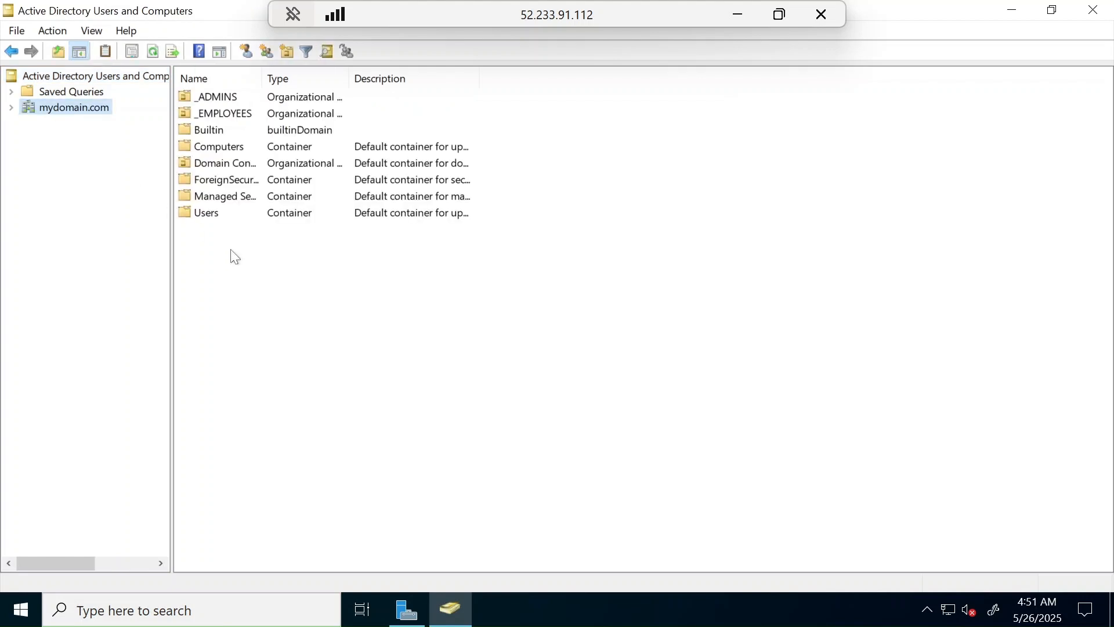
double_click(215, 218)
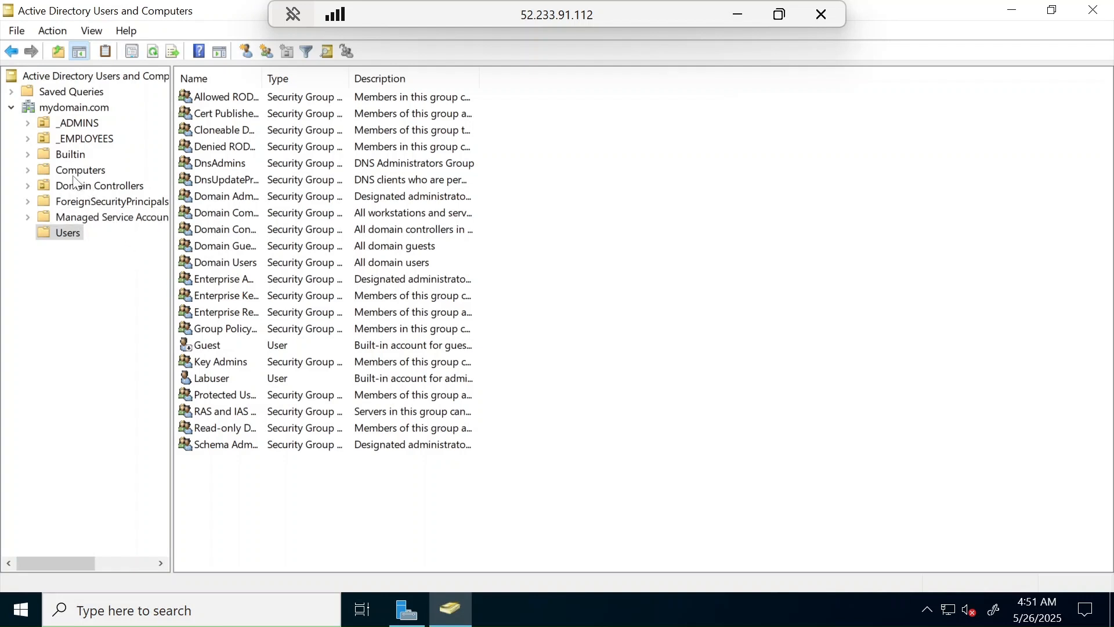
click(70, 127)
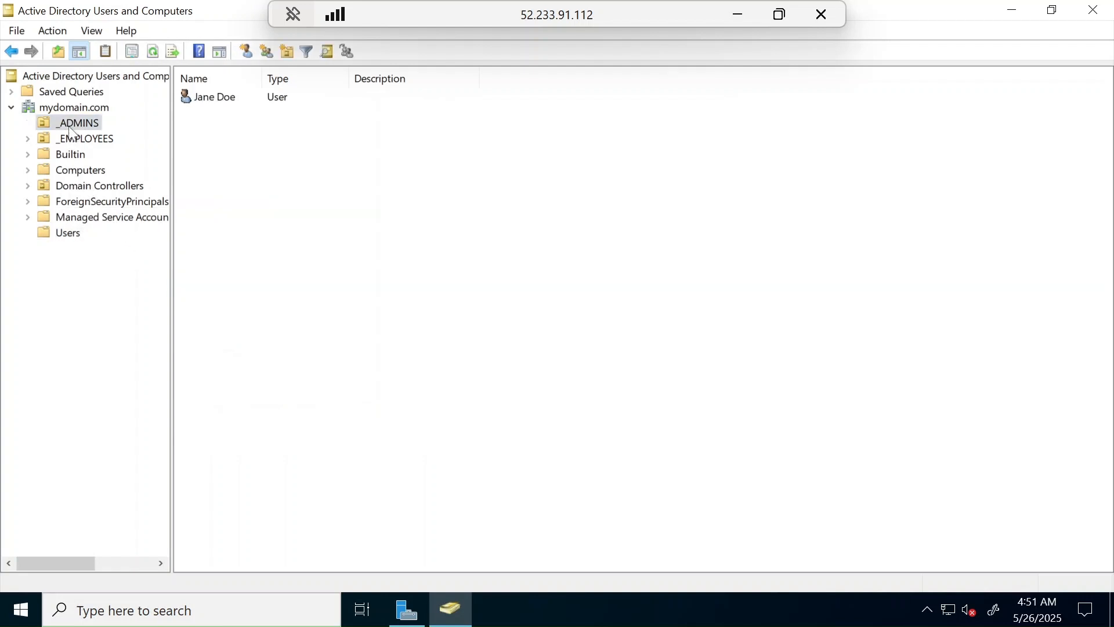
click(75, 138)
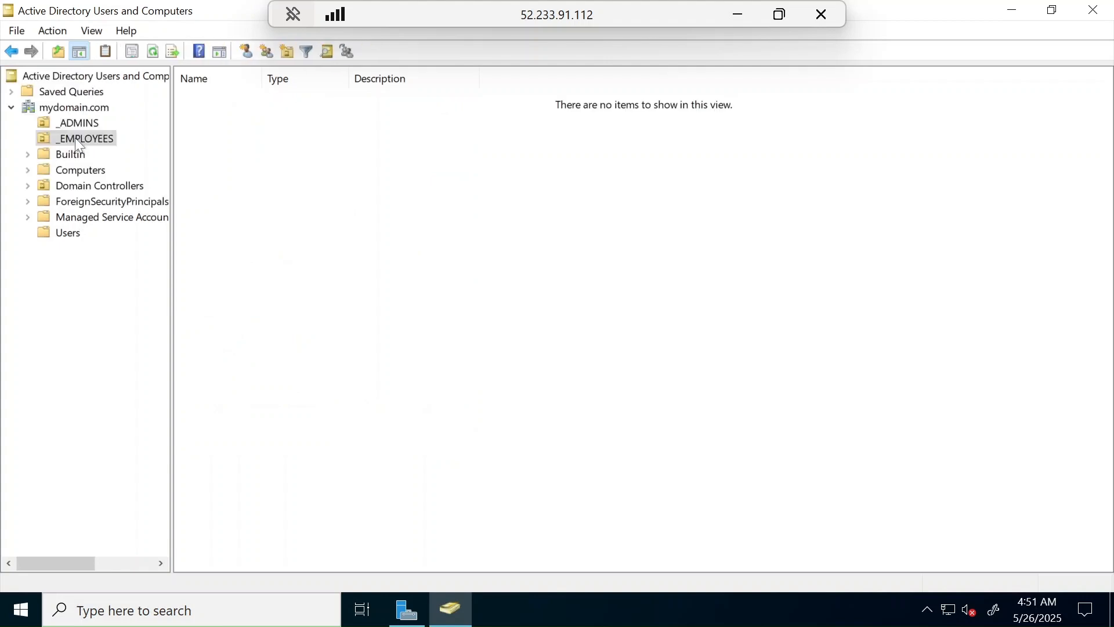
click(82, 170)
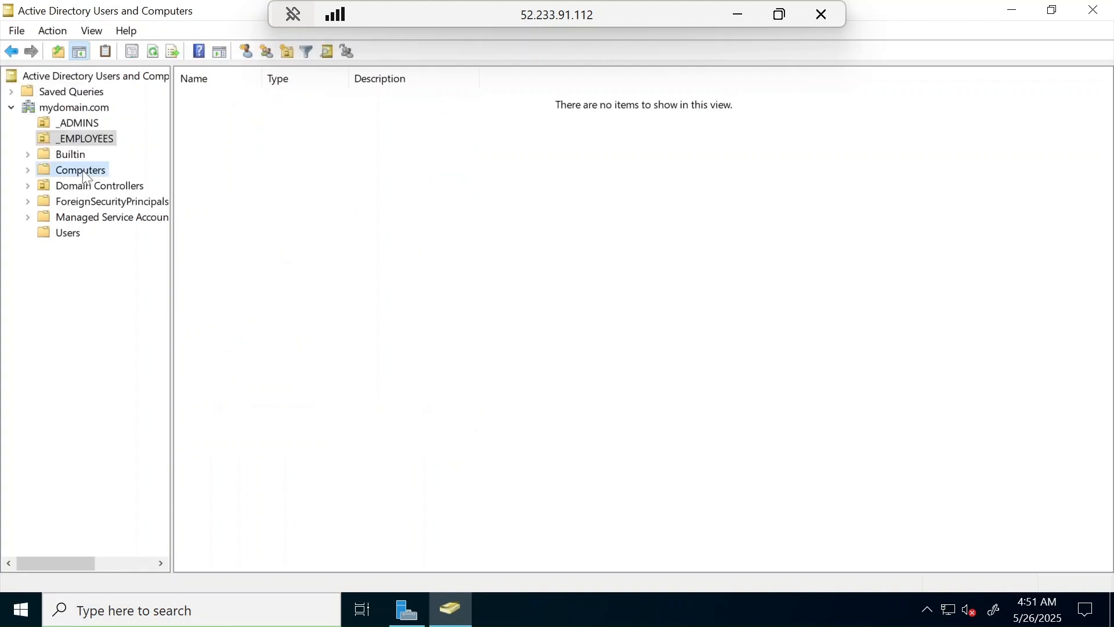